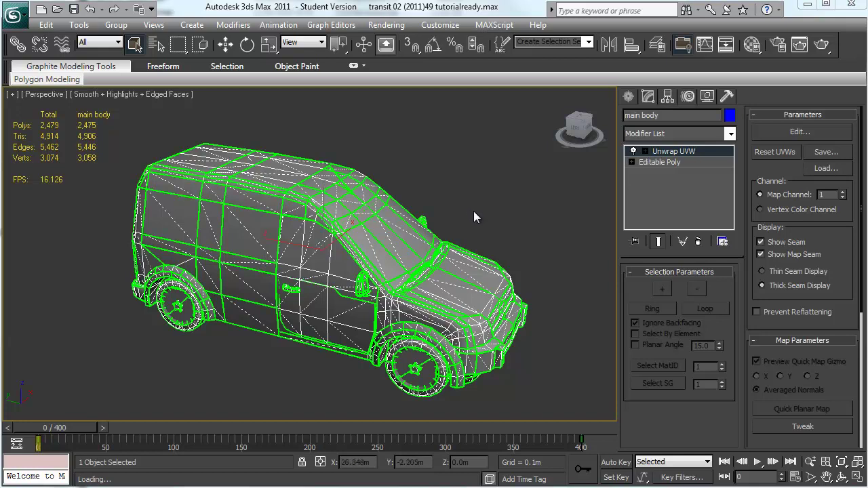
# - Open the Bitmap/Photometric Paths path editor and enlarge it to show full paths
pyautogui.click(727, 97)
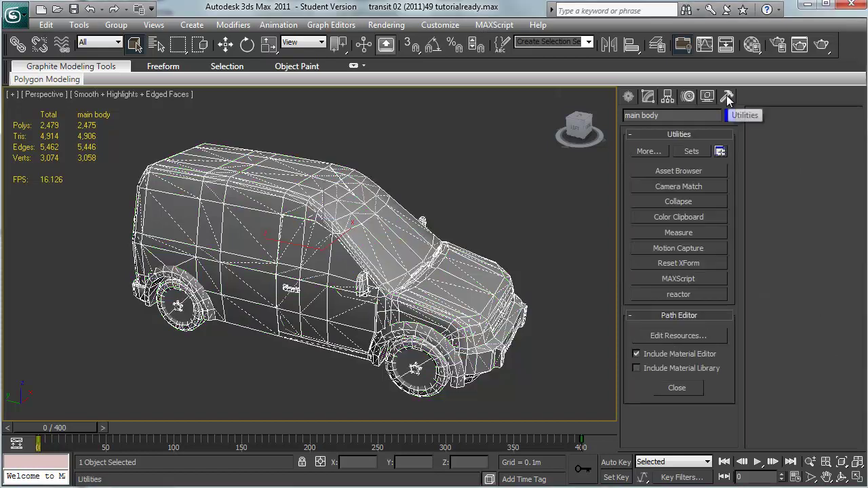
pyautogui.click(643, 151)
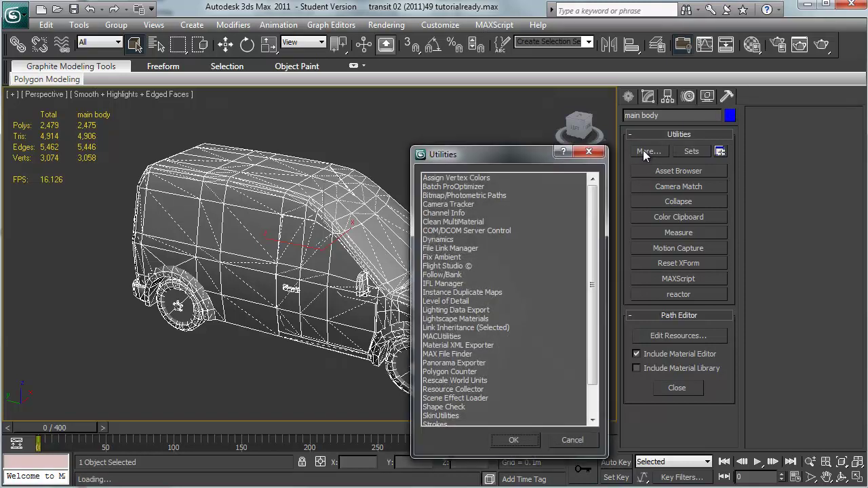
pyautogui.click(450, 197)
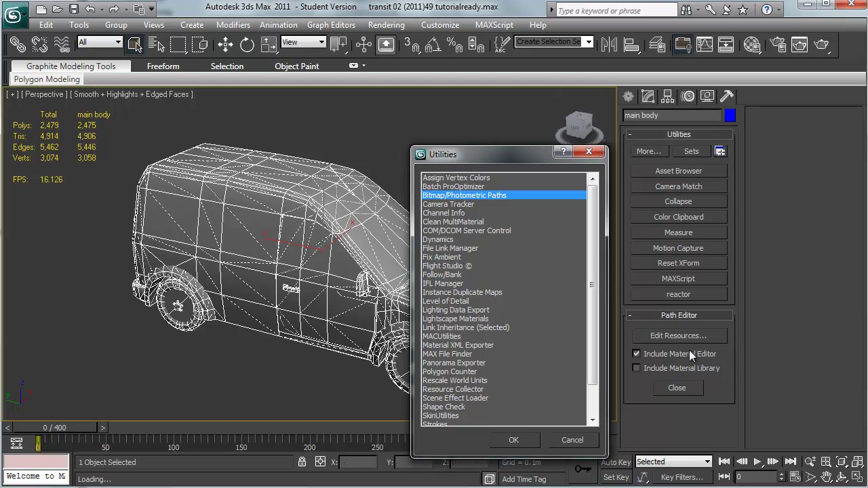
pyautogui.click(573, 440)
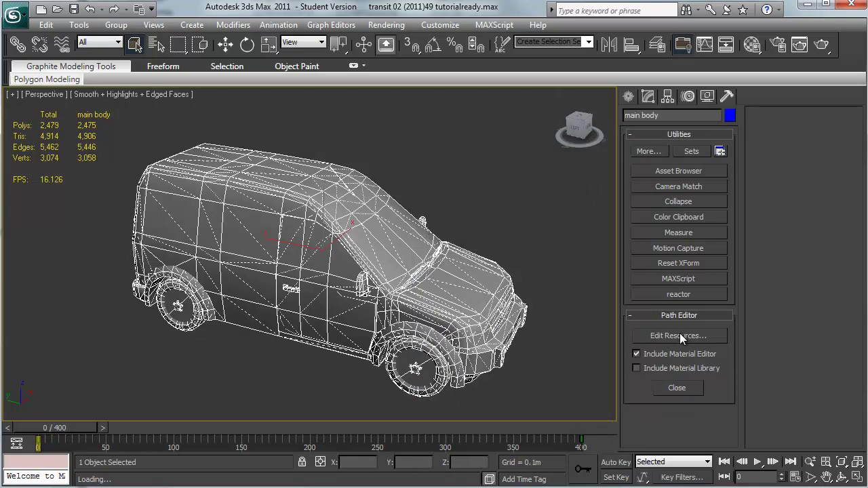
pyautogui.click(679, 335)
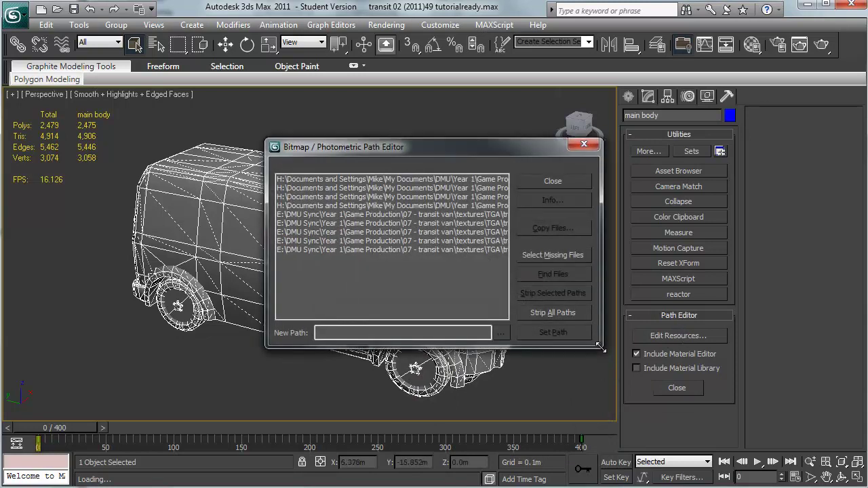
pyautogui.moveTo(599, 348); pyautogui.dragTo(811, 481)
pyautogui.moveTo(565, 143); pyautogui.dragTo(426, 84)
# - Repoint the five transit_main texture paths from drive E to the local textures\TGA folder
pyautogui.click(421, 156)
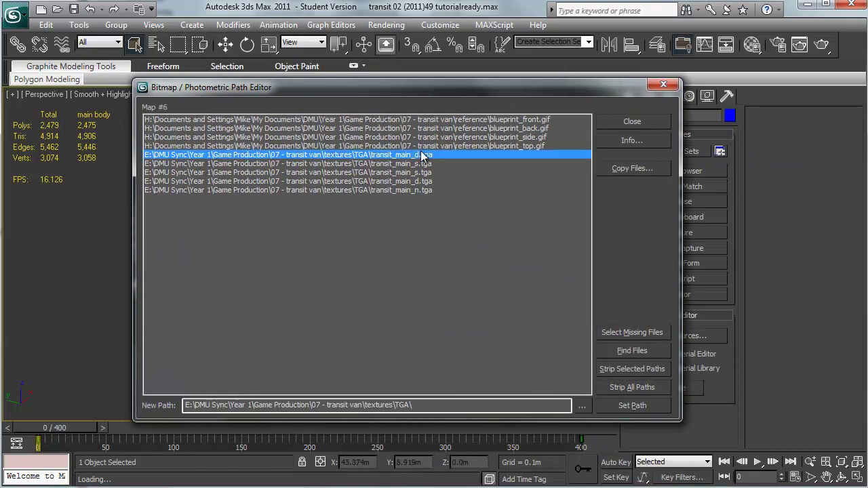
pyautogui.keyDown('shift'); pyautogui.click(420, 189); pyautogui.keyUp('shift')
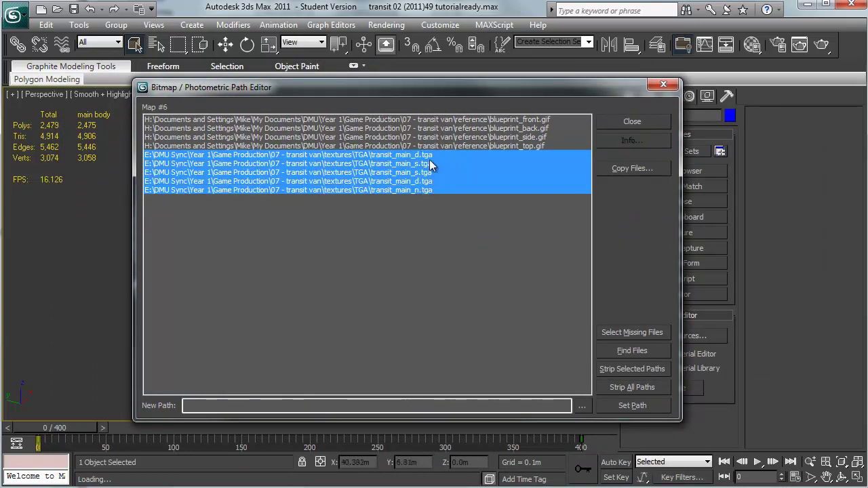
pyautogui.click(582, 406)
pyautogui.doubleClick(141, 131)
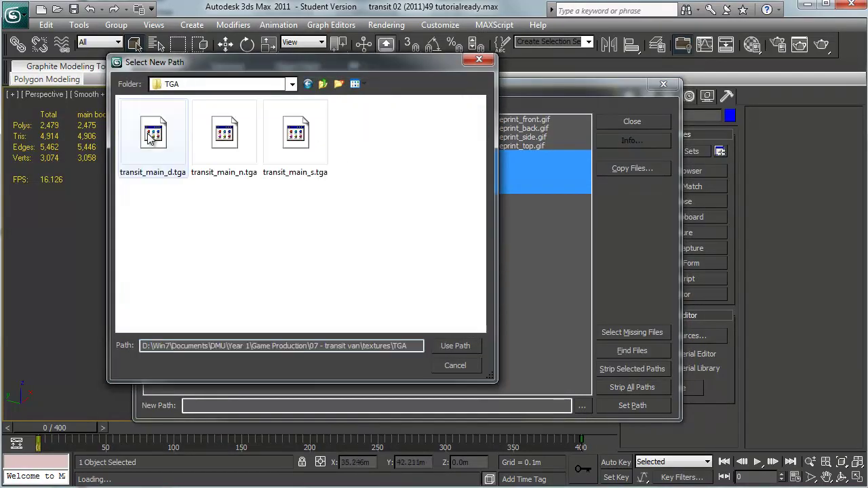
pyautogui.click(462, 346)
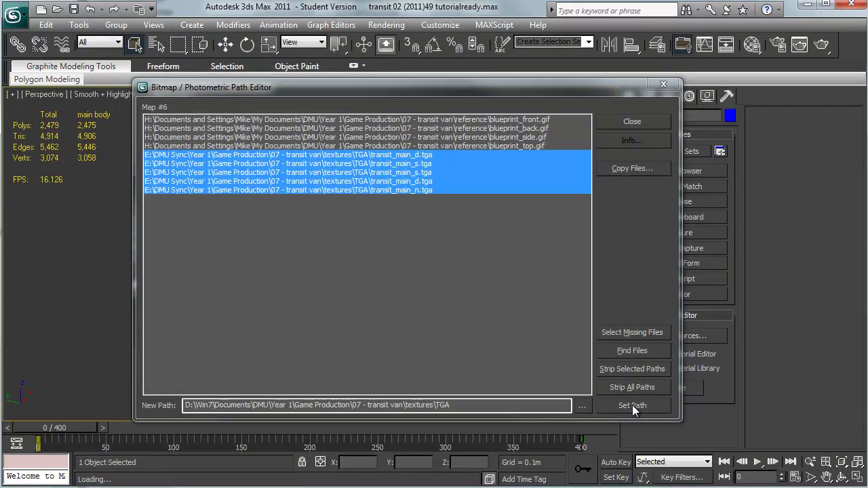
pyautogui.click(632, 405)
pyautogui.click(631, 122)
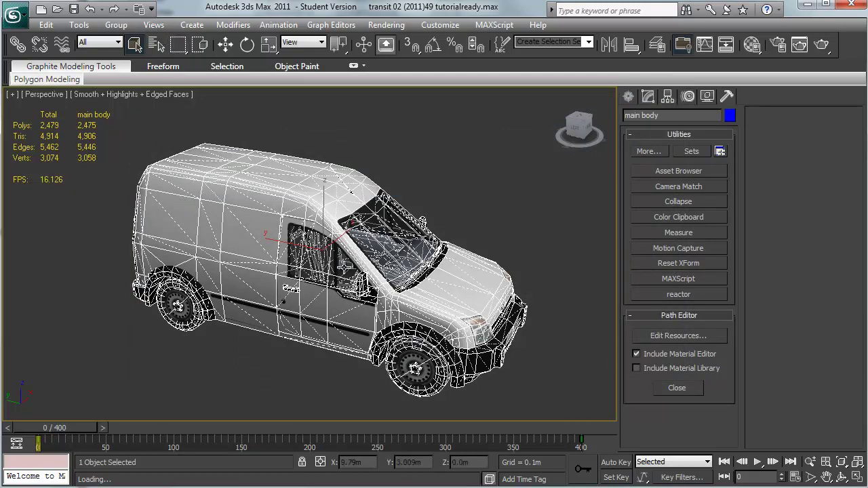
# - Show viewport materials as Standard Display with Maps, then try hardware shading with maps
pyautogui.scroll(5, 345, 263)
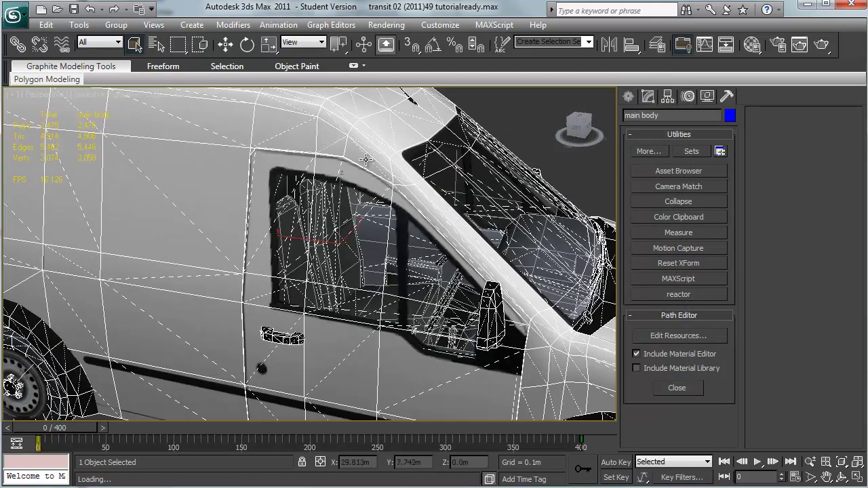
pyautogui.click(154, 24)
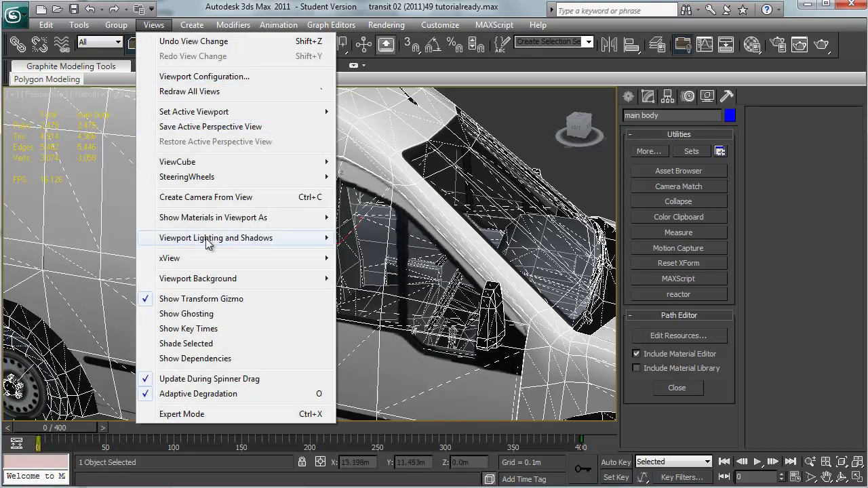
pyautogui.moveTo(194, 223)
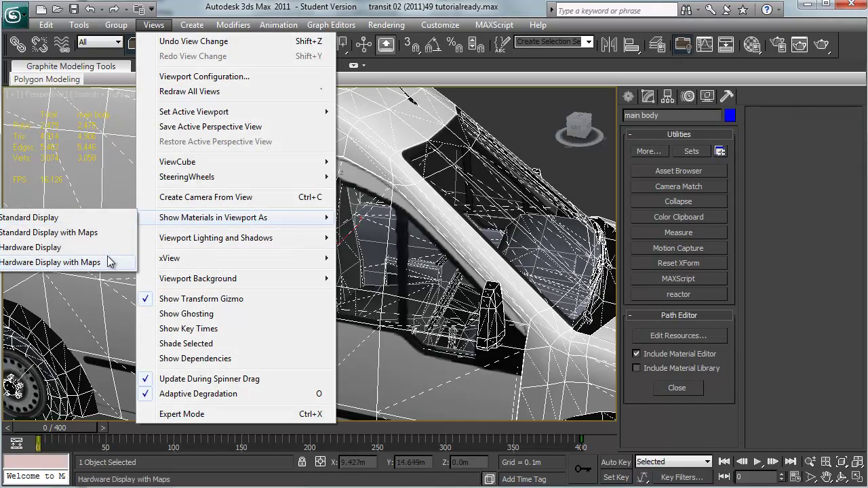
pyautogui.click(102, 233)
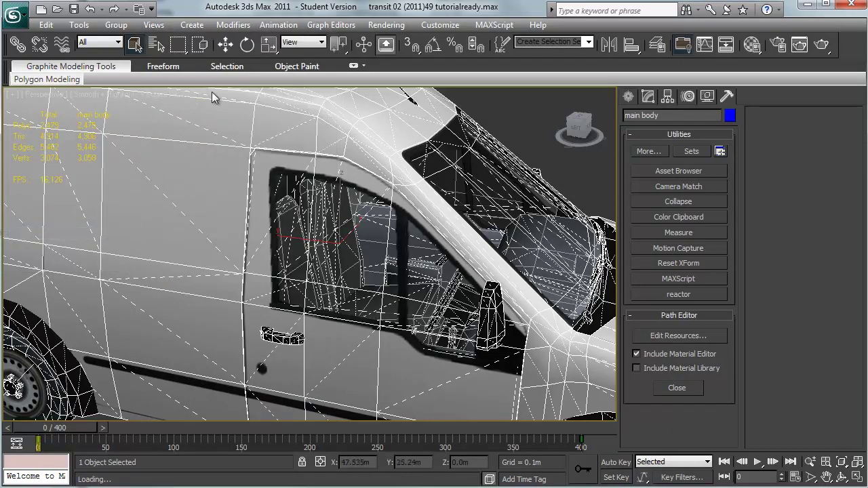
pyautogui.click(154, 25)
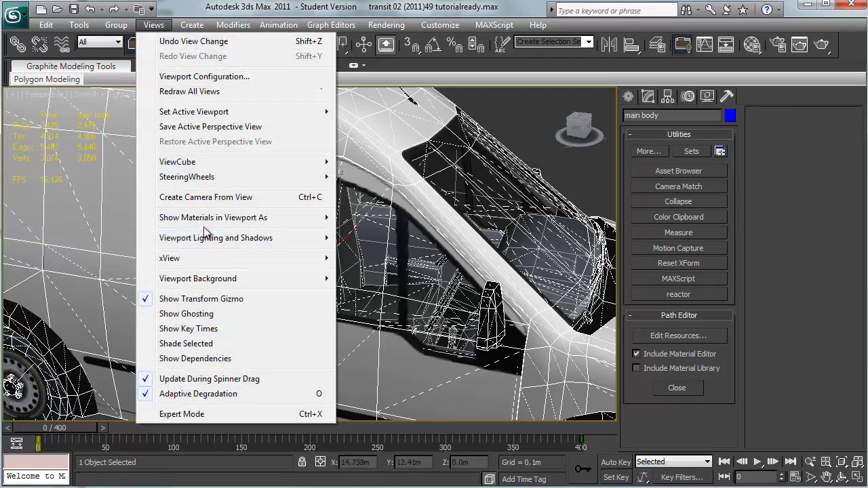
pyautogui.moveTo(206, 224)
pyautogui.click(121, 261)
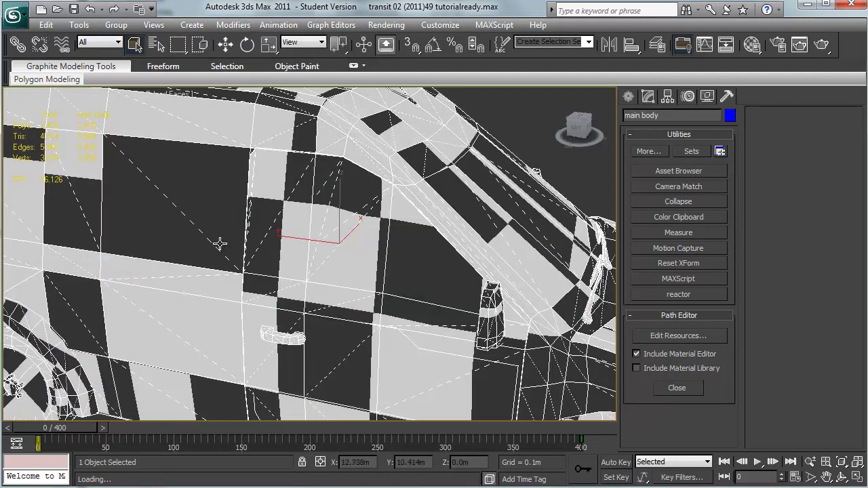
pyautogui.scroll(-10, 234, 245)
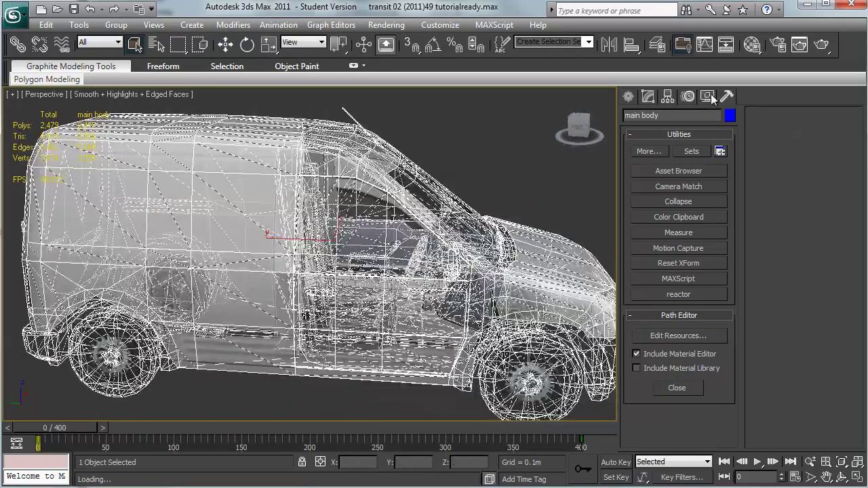
# - Turn off Edged Faces and return to Standard Display with Maps, recentring the van
pyautogui.click(707, 96)
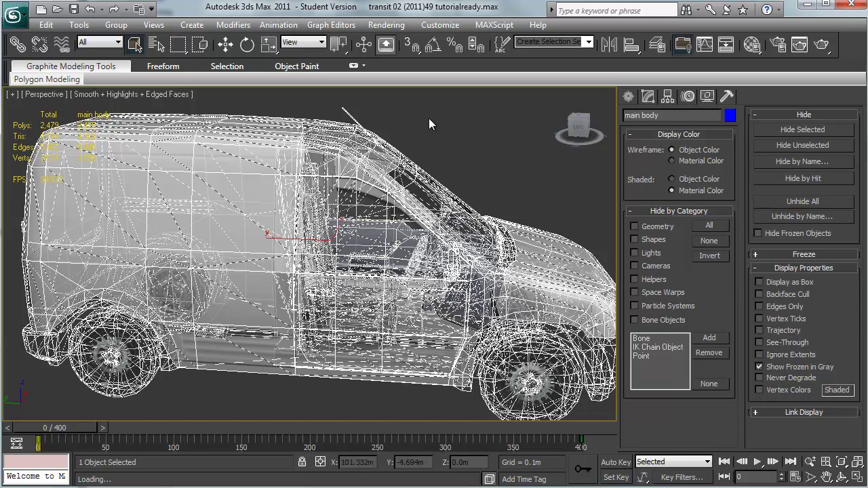
pyautogui.click(159, 95)
pyautogui.click(200, 170)
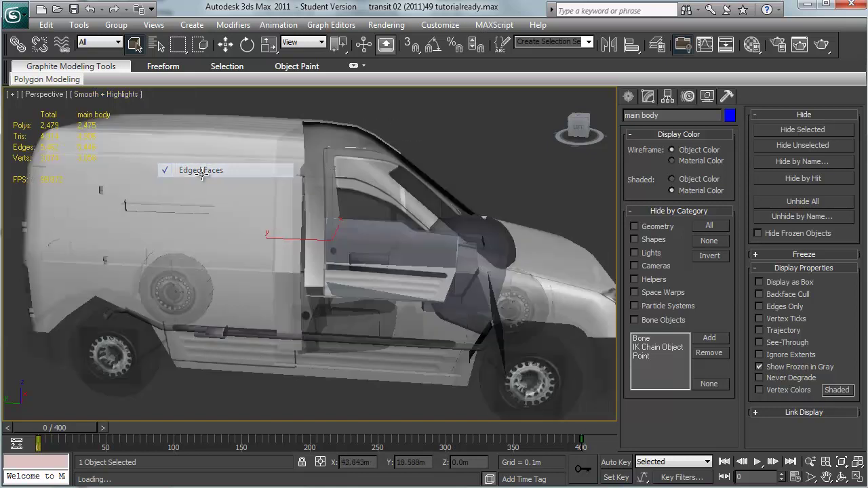
pyautogui.moveTo(204, 173)
pyautogui.keyDown('alt'); pyautogui.mouseDown(button='middle')
pyautogui.moveTo(267, 194)
pyautogui.moveTo(311, 189)
pyautogui.mouseUp(button='middle'); pyautogui.keyUp('alt')
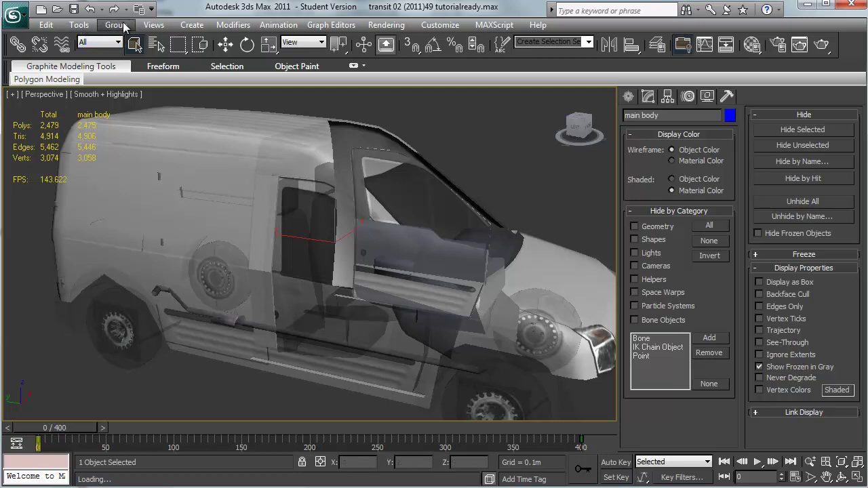
pyautogui.click(154, 24)
pyautogui.moveTo(207, 225)
pyautogui.click(86, 232)
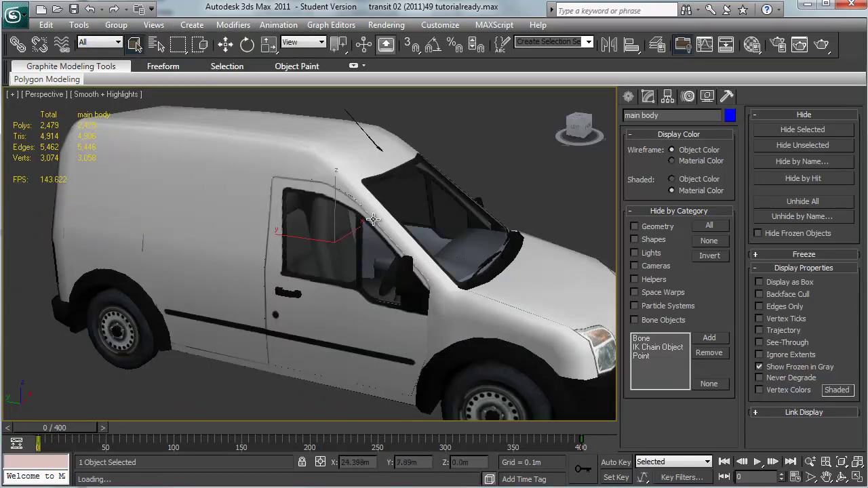
pyautogui.scroll(-2, 368, 217)
pyautogui.moveTo(368, 217); pyautogui.dragTo(377, 209, button='middle')
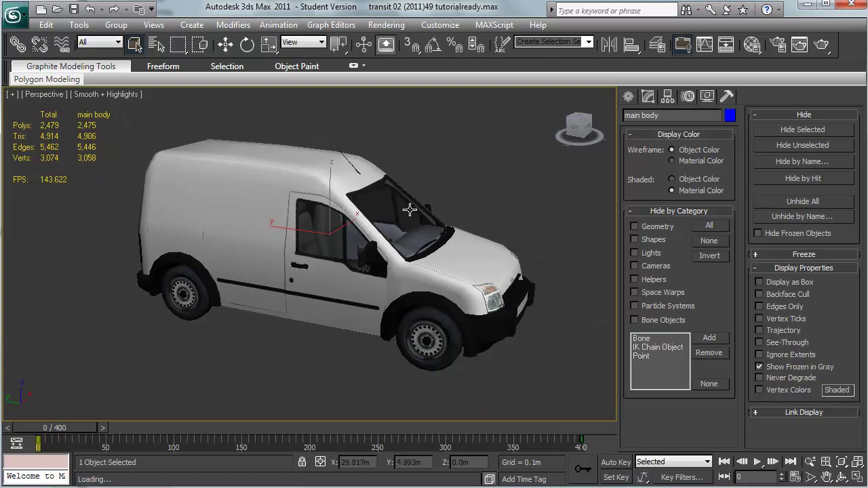
# - Render a test preview of the textured van, close it, and switch to the Top view
pyautogui.hotkey('shift', 'q')
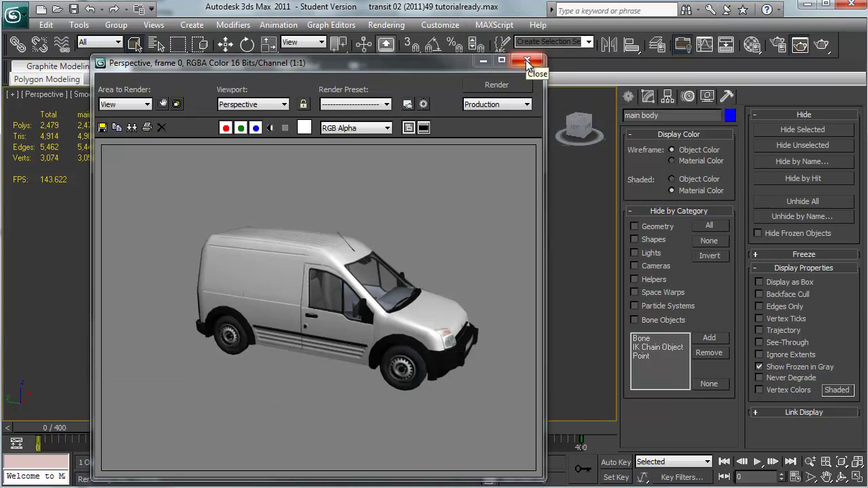
pyautogui.click(527, 62)
pyautogui.keyDown('alt'); pyautogui.moveTo(447, 251); pyautogui.dragTo(437, 271, button='middle'); pyautogui.keyUp('alt')
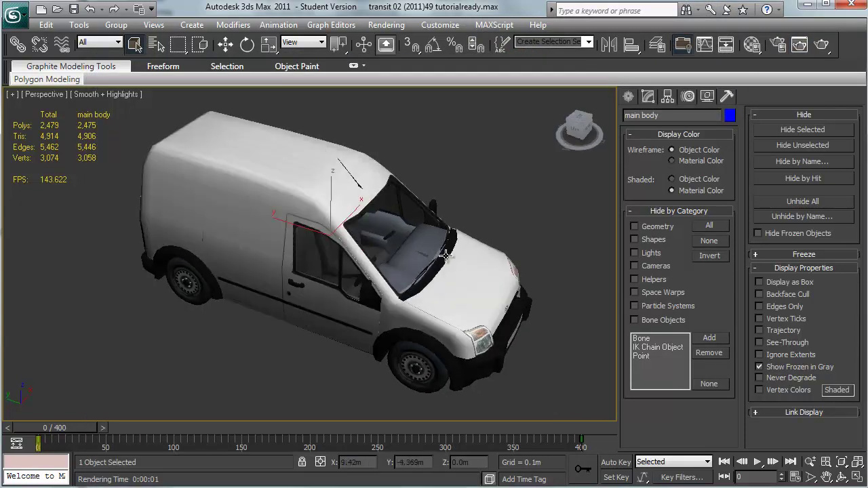
pyautogui.scroll(-3, 434, 255)
pyautogui.scroll(-5, 424, 253)
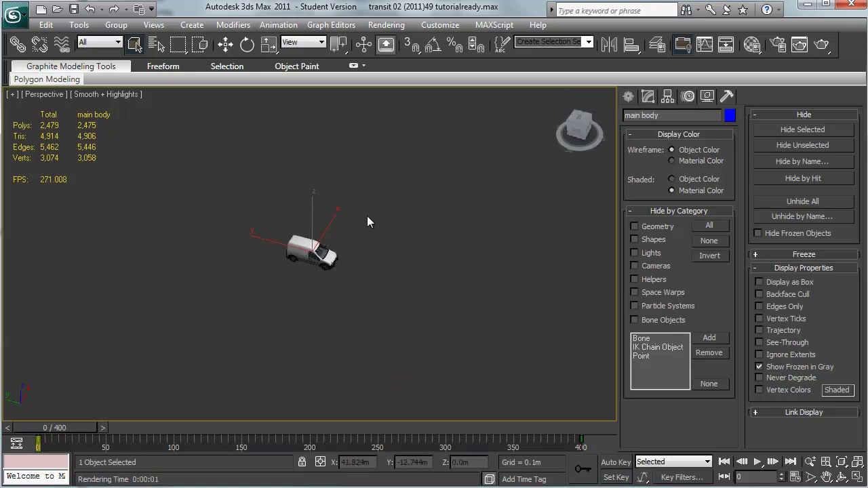
pyautogui.press('t')
pyautogui.scroll(-5, 363, 225)
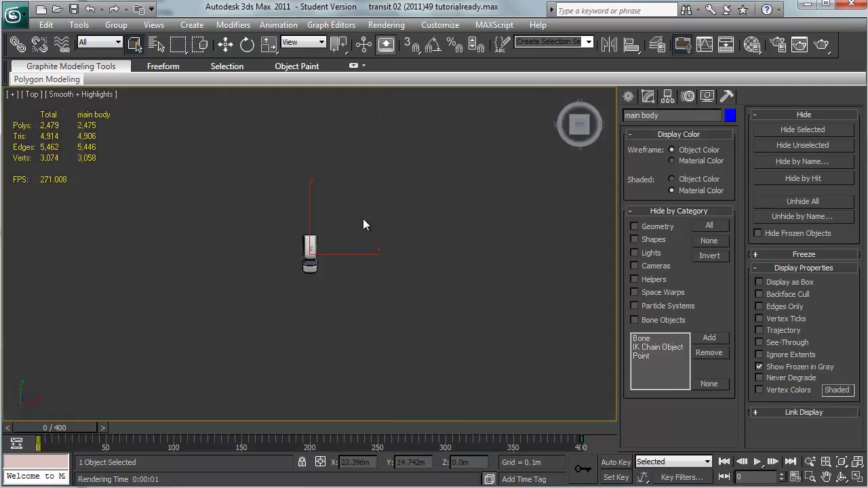
# - Draw a 50-sided cylinder, radius 147.172m and height 31.673m, centred under the van
pyautogui.click(631, 101)
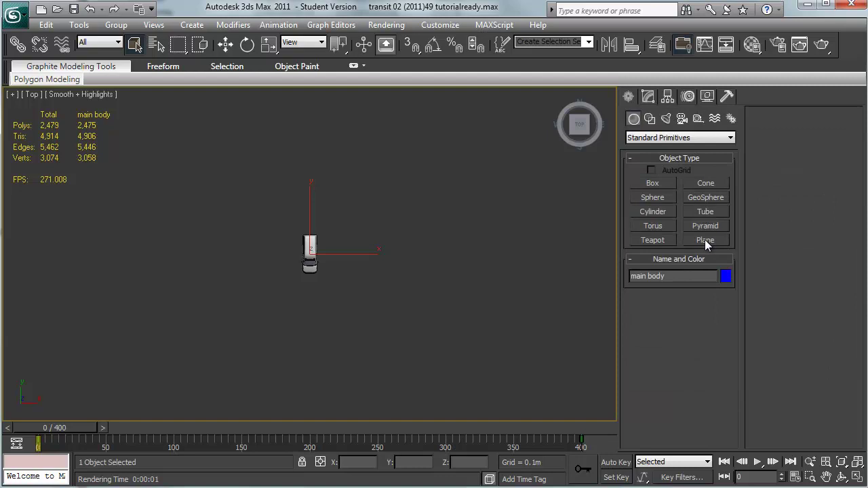
pyautogui.click(654, 211)
pyautogui.moveTo(311, 254); pyautogui.dragTo(558, 281)
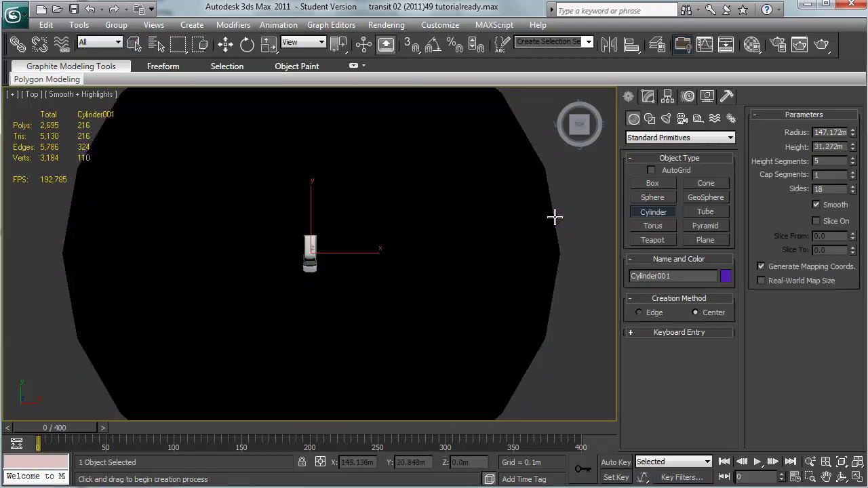
pyautogui.click(554, 221)
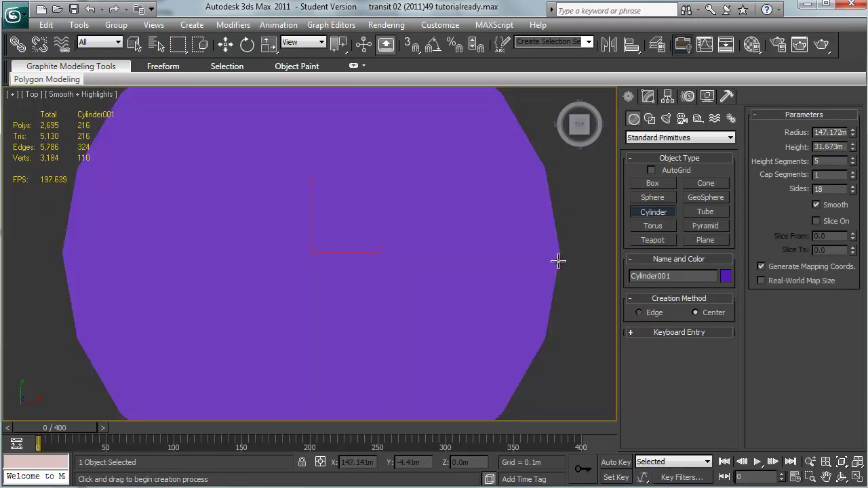
pyautogui.moveTo(853, 191); pyautogui.dragTo(857, 135)
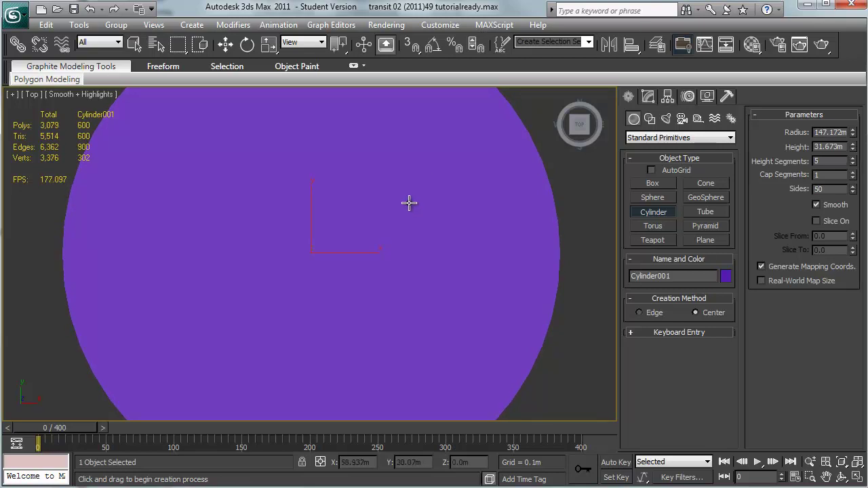
pyautogui.press('alt')
pyautogui.press('p')
pyautogui.keyDown('alt'); pyautogui.moveTo(400, 210); pyautogui.dragTo(403, 169, button='middle'); pyautogui.keyUp('alt')
pyautogui.scroll(-5, 400, 201)
# - Convert Cylinder001 to an Editable Poly in Polygon mode with Edged Faces shown
pyautogui.click(647, 95)
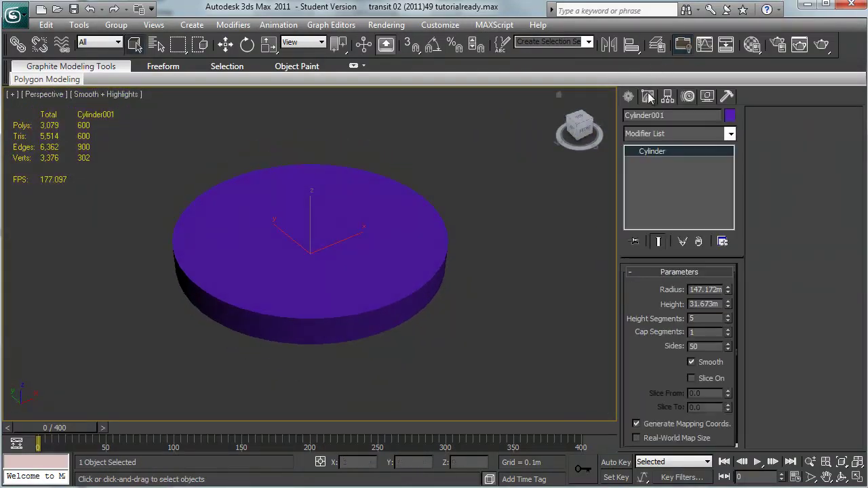
pyautogui.rightClick(666, 151)
pyautogui.click(708, 250)
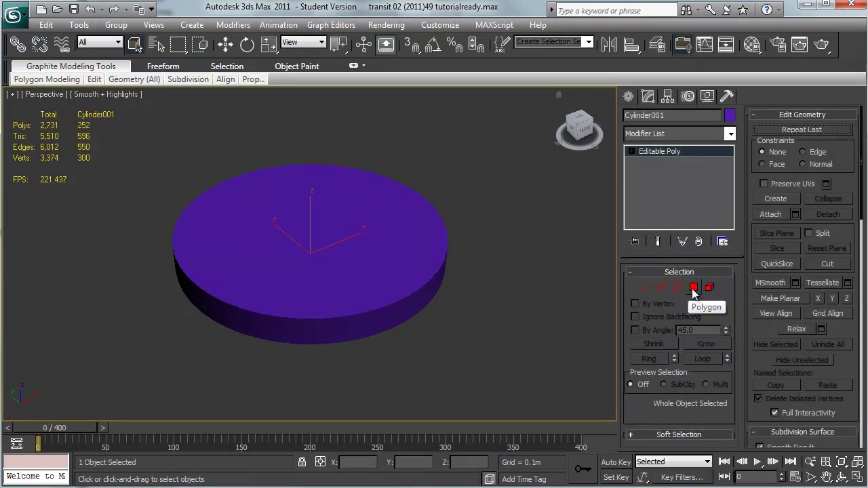
pyautogui.click(693, 287)
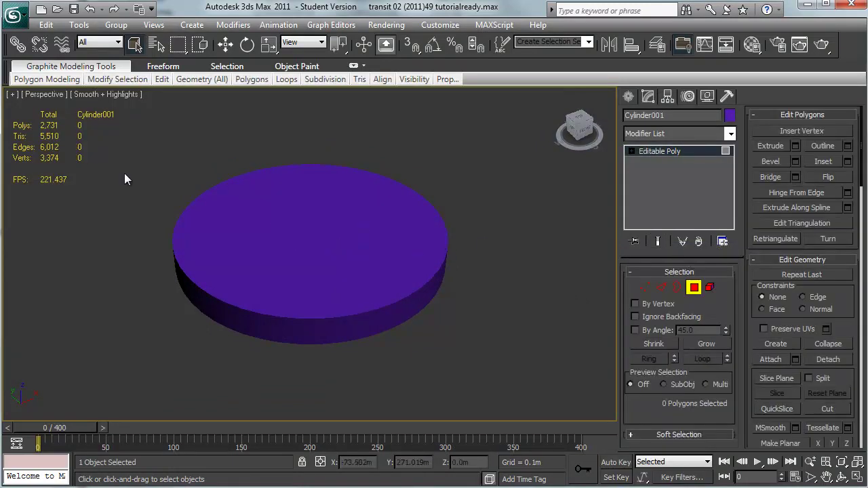
pyautogui.click(119, 95)
pyautogui.click(144, 171)
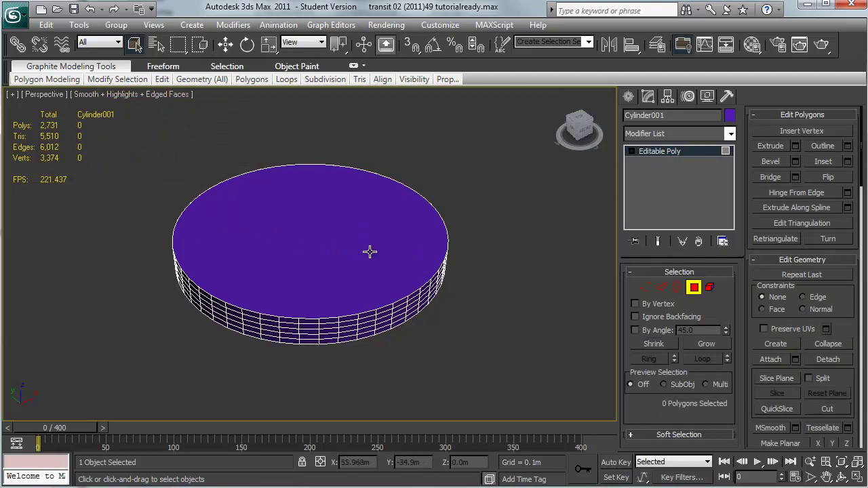
# - In the Front view, delete the cylinder's upper polygons
pyautogui.press('f')
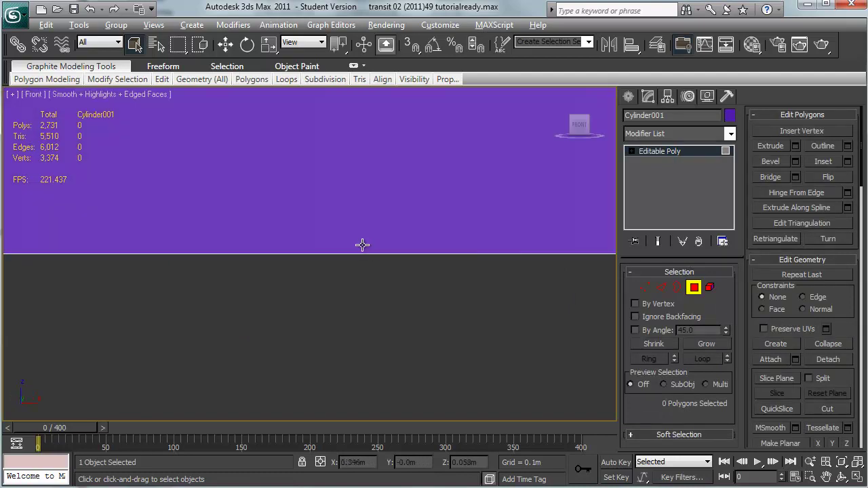
pyautogui.scroll(-8, 362, 242)
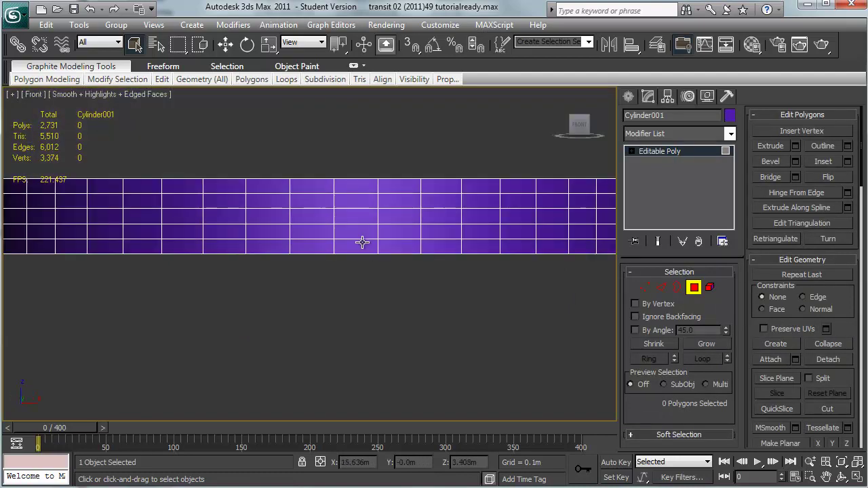
pyautogui.moveTo(222, 201); pyautogui.dragTo(459, 248)
pyautogui.press('Delete')
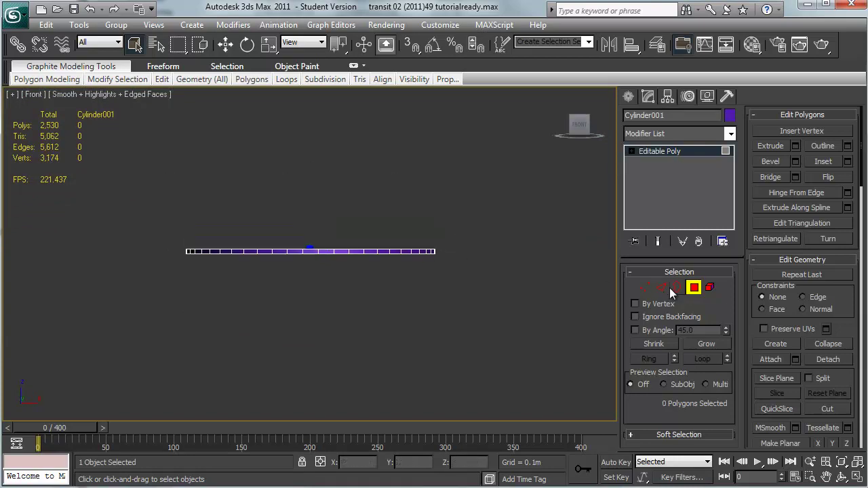
# - Shift-clone the ring of 50 top vertices upward to build a taller wall
pyautogui.press('2')
pyautogui.moveTo(170, 222); pyautogui.dragTo(519, 250)
pyautogui.press('1')
pyautogui.moveTo(170, 200); pyautogui.dragTo(548, 251)
pyautogui.press('w')
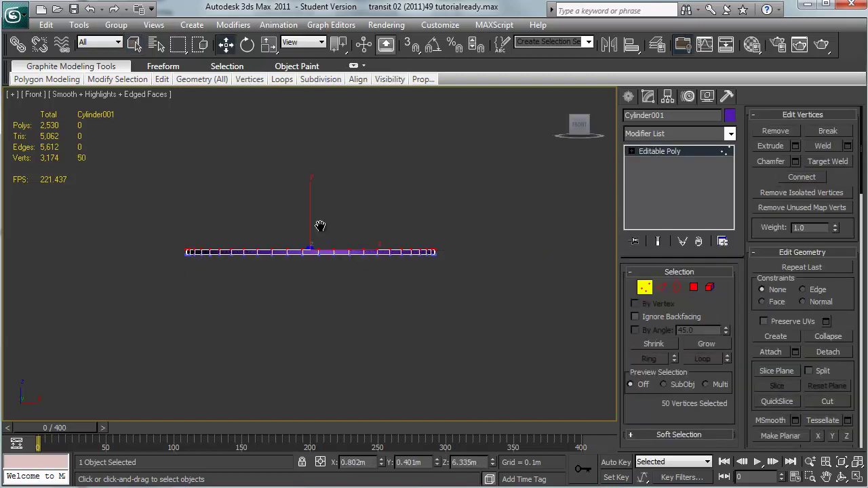
pyautogui.press('e')
pyautogui.press('w')
pyautogui.keyDown('shift'); pyautogui.moveTo(311, 206); pyautogui.dragTo(311, 194); pyautogui.keyUp('shift')
pyautogui.click(487, 267)
pyautogui.moveTo(308, 198); pyautogui.dragTo(310, 170)
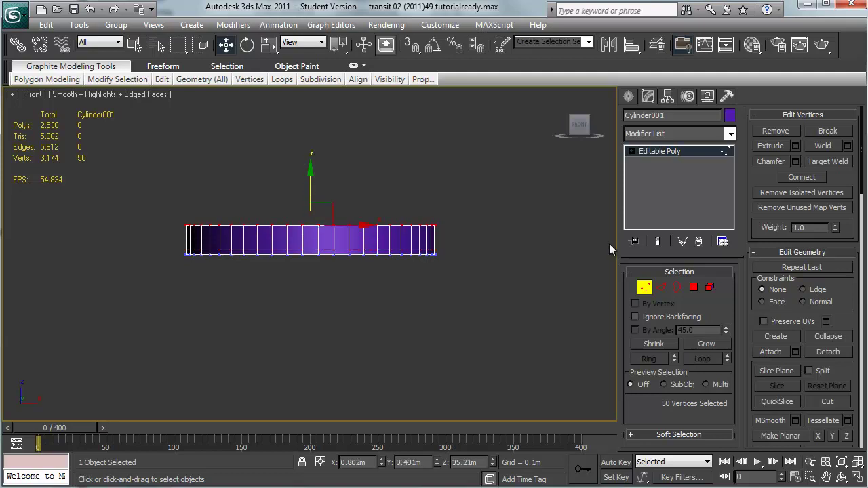
pyautogui.click(661, 288)
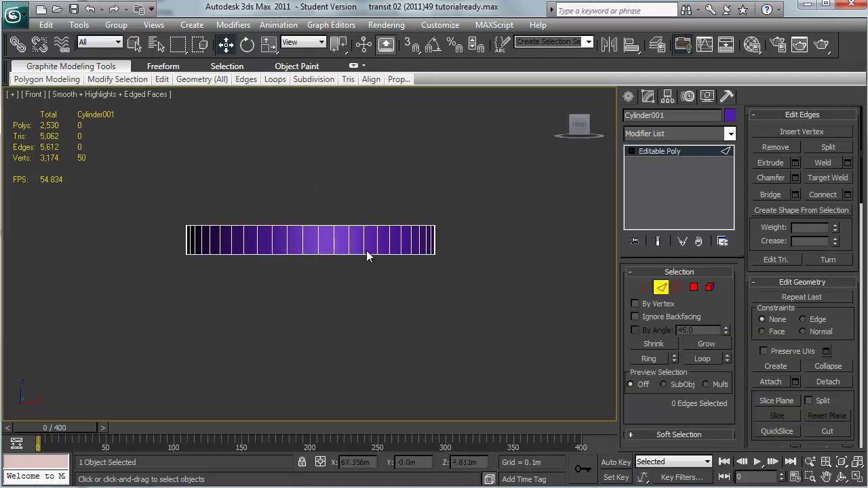
pyautogui.press('p')
pyautogui.keyDown('alt'); pyautogui.moveTo(362, 238); pyautogui.dragTo(327, 313, button='middle'); pyautogui.keyUp('alt')
# - Select all 51 polygons of the dish and flip their normals to face inward
pyautogui.click(694, 288)
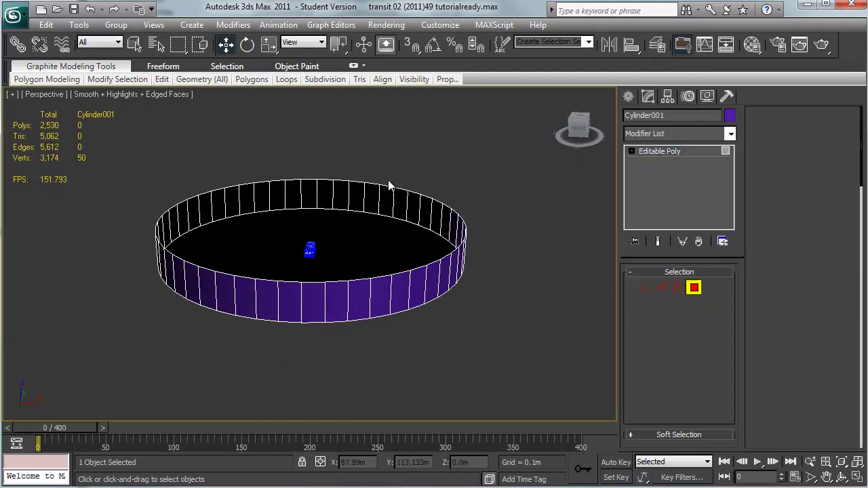
pyautogui.doubleClick(347, 228)
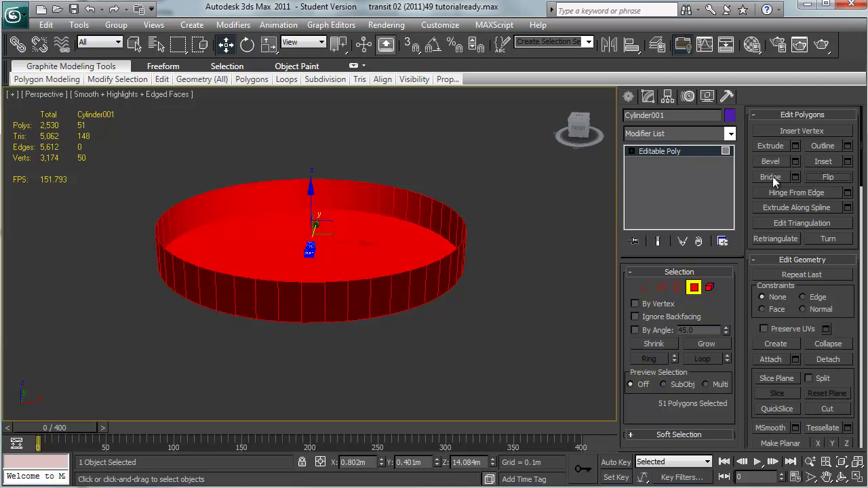
pyautogui.click(473, 294)
pyautogui.click(661, 287)
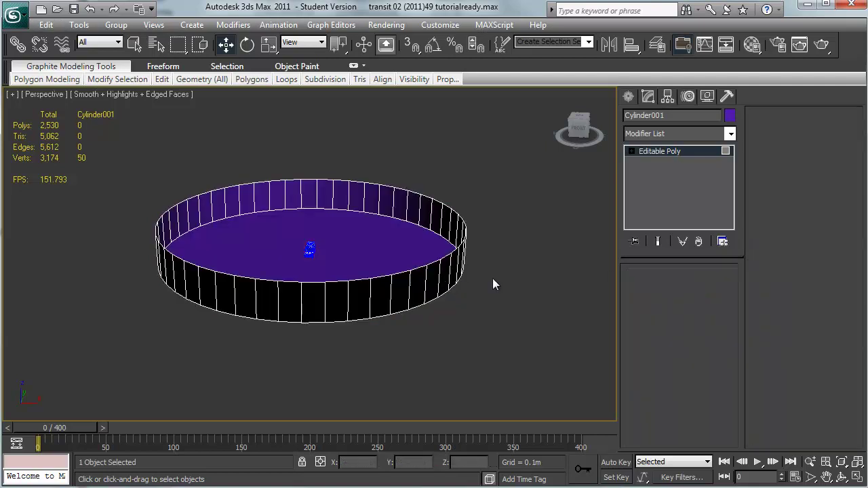
pyautogui.press('f')
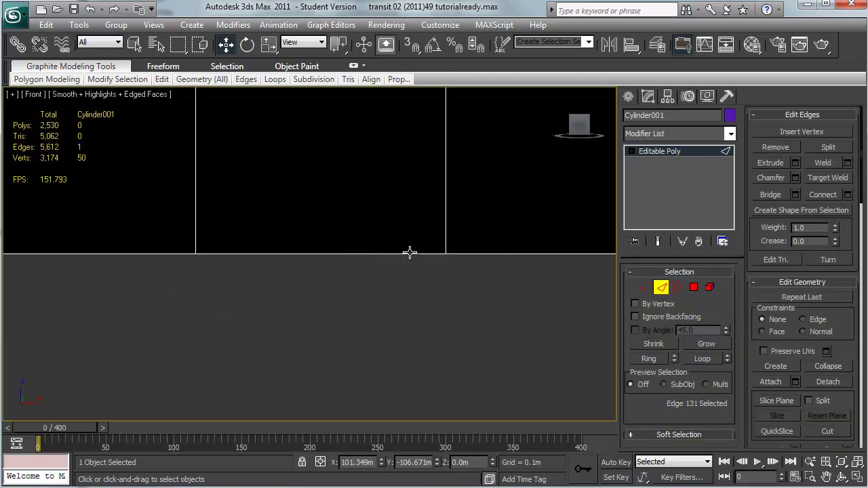
# - Chamfer the dish's bottom rim edge loop by 20m with 8 segments
pyautogui.moveTo(286, 243); pyautogui.dragTo(533, 253)
pyautogui.keyDown('alt'); pyautogui.moveTo(157, 194); pyautogui.dragTo(530, 231); pyautogui.keyUp('alt')
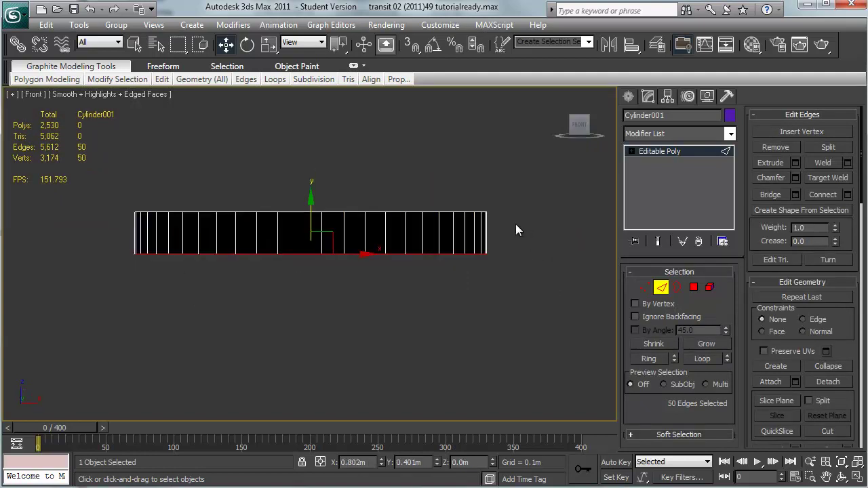
pyautogui.press('p')
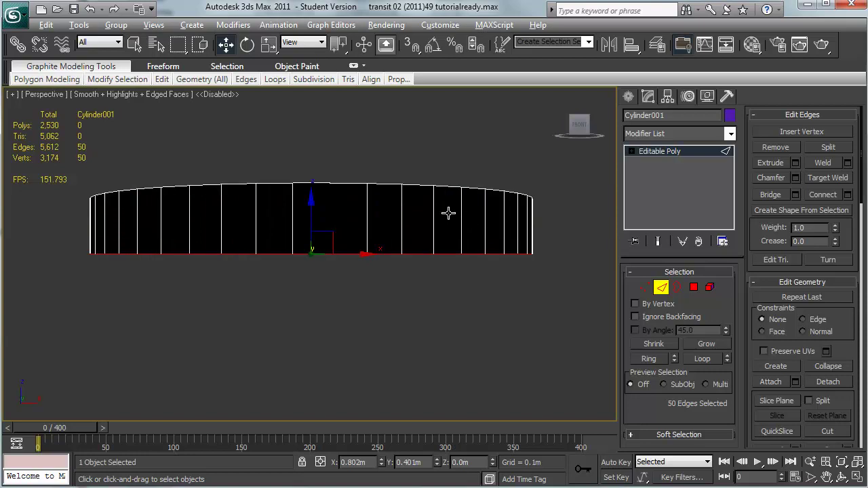
pyautogui.keyDown('alt'); pyautogui.moveTo(436, 210); pyautogui.dragTo(411, 247, button='middle'); pyautogui.keyUp('alt')
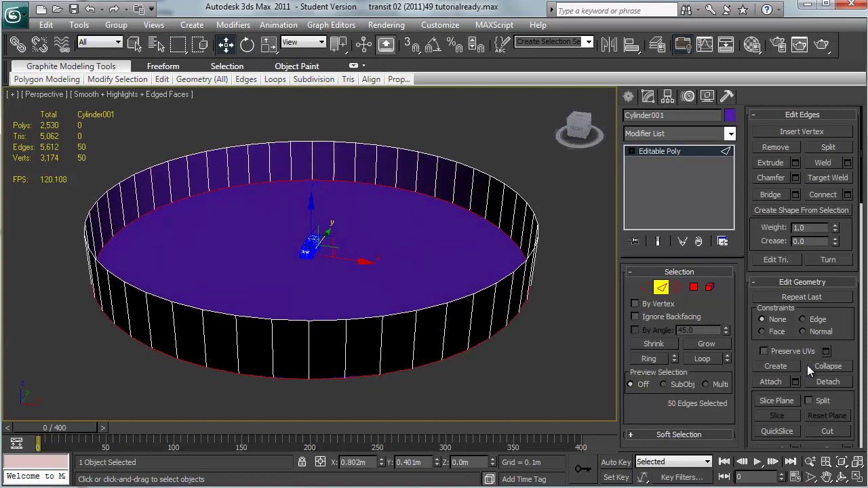
pyautogui.click(796, 176)
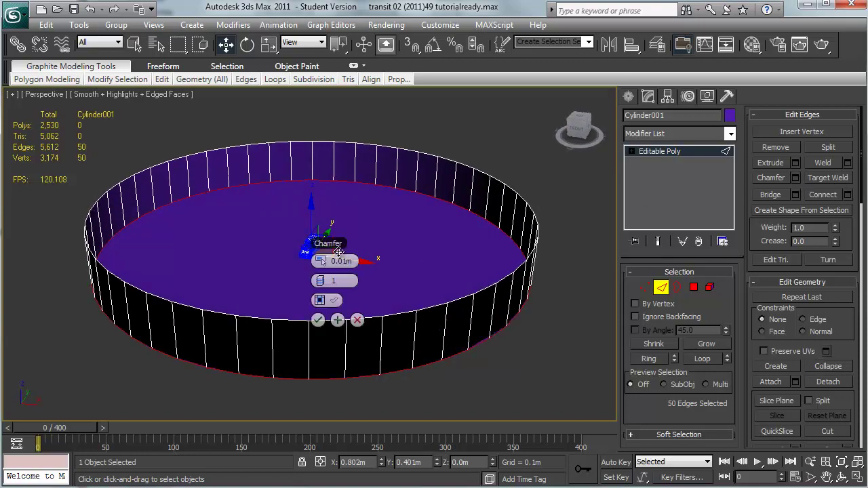
pyautogui.moveTo(318, 261)
pyautogui.mouseDown()
pyautogui.moveTo(339, 261)
pyautogui.moveTo(329, 251)
pyautogui.moveTo(320, 261)
pyautogui.mouseUp()
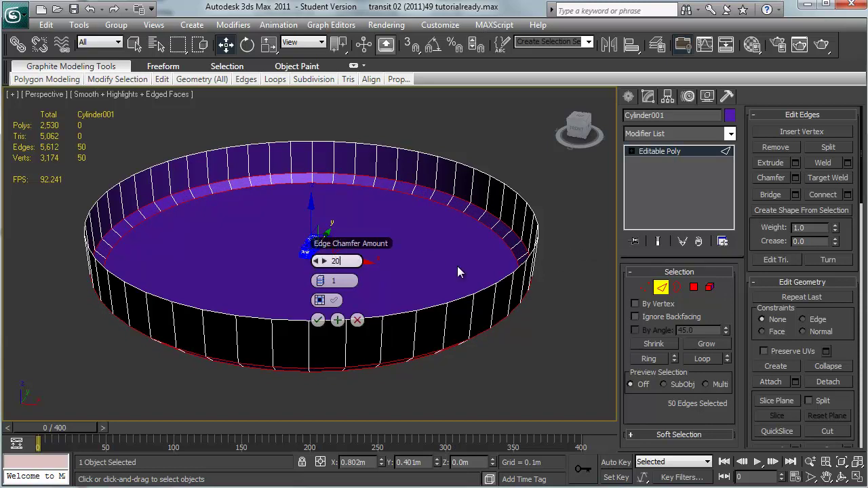
pyautogui.write('20')
pyautogui.press('Return')
pyautogui.moveTo(324, 285); pyautogui.dragTo(339, 280)
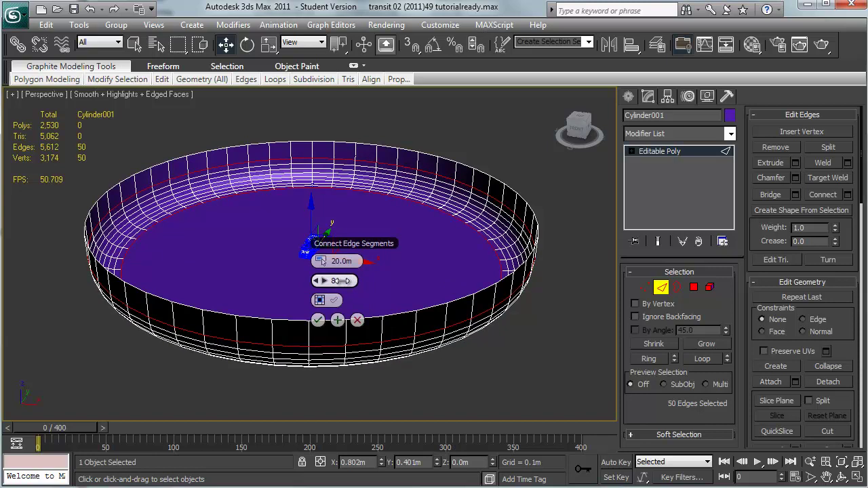
pyautogui.click(551, 231)
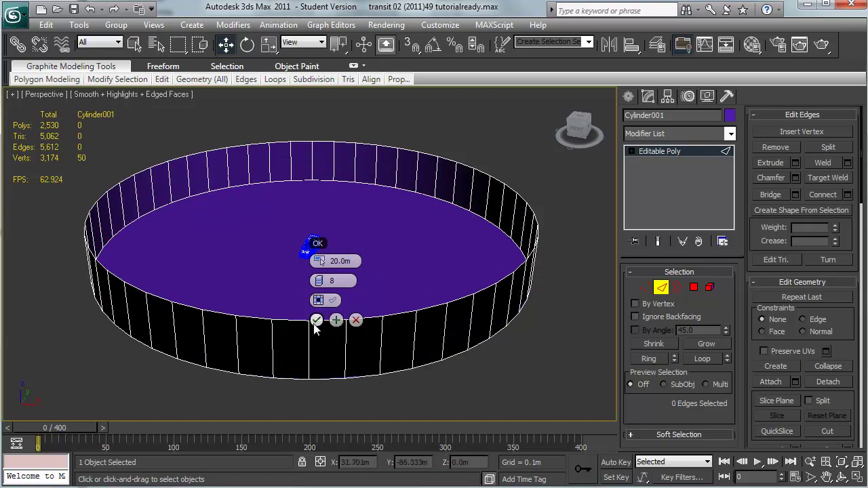
pyautogui.doubleClick(524, 321)
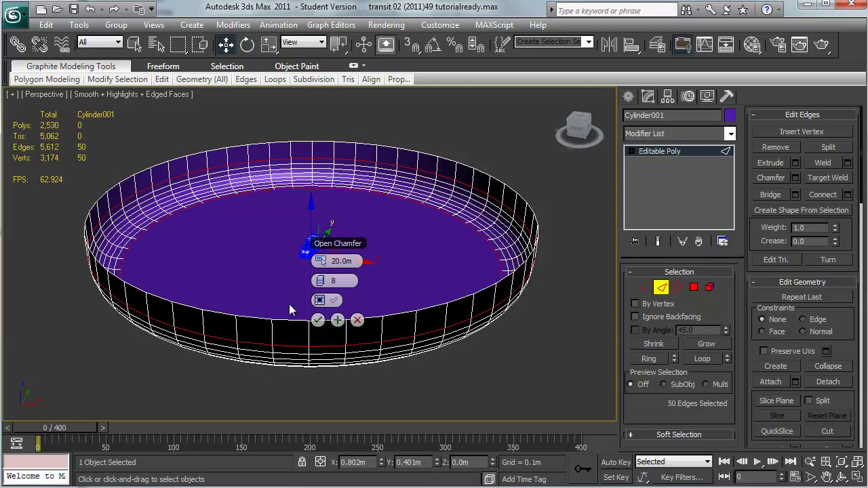
pyautogui.click(316, 320)
# - Select the van, zoom extents on it, and orbit to frame it centred in the dish
pyautogui.click(628, 96)
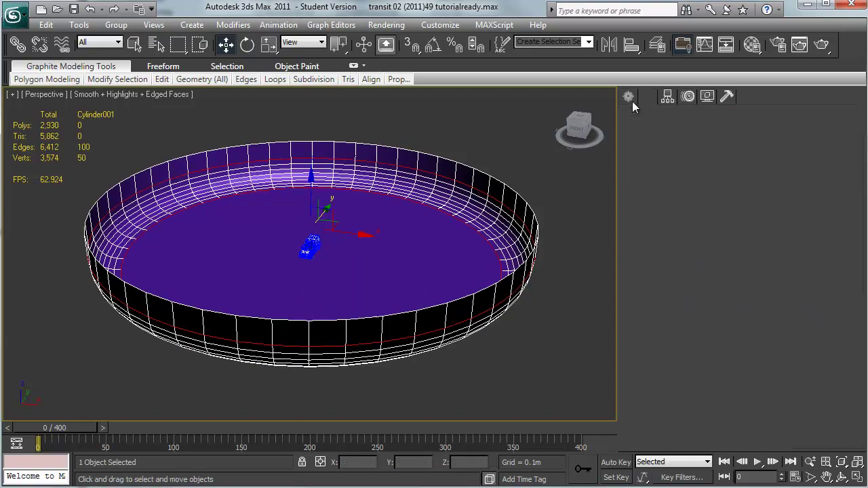
pyautogui.click(309, 251)
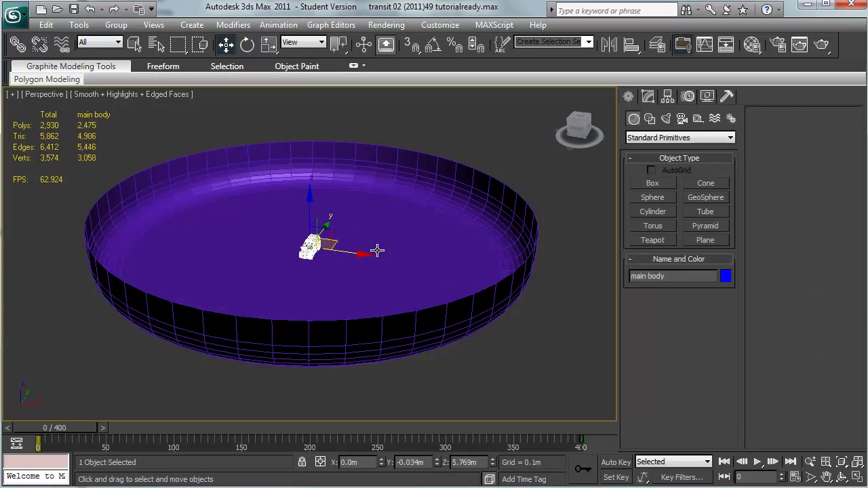
pyautogui.moveTo(398, 252); pyautogui.dragTo(344, 267, button='middle')
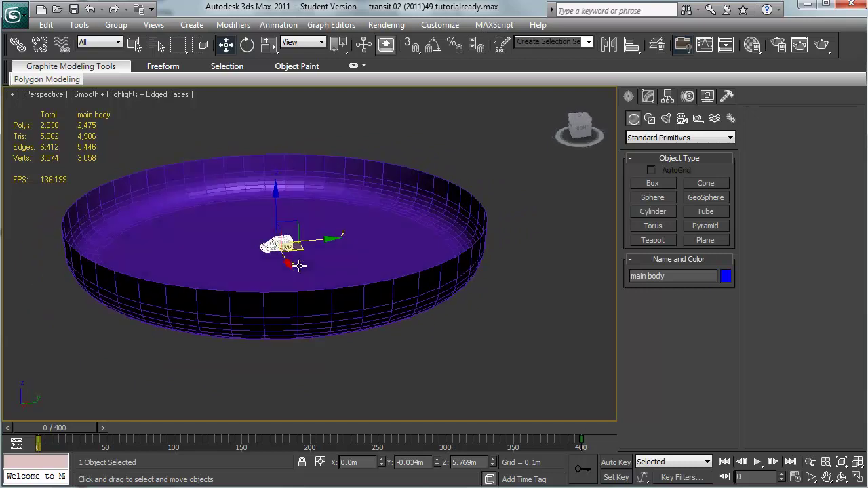
pyautogui.scroll(5, 314, 278)
pyautogui.scroll(3, 269, 303)
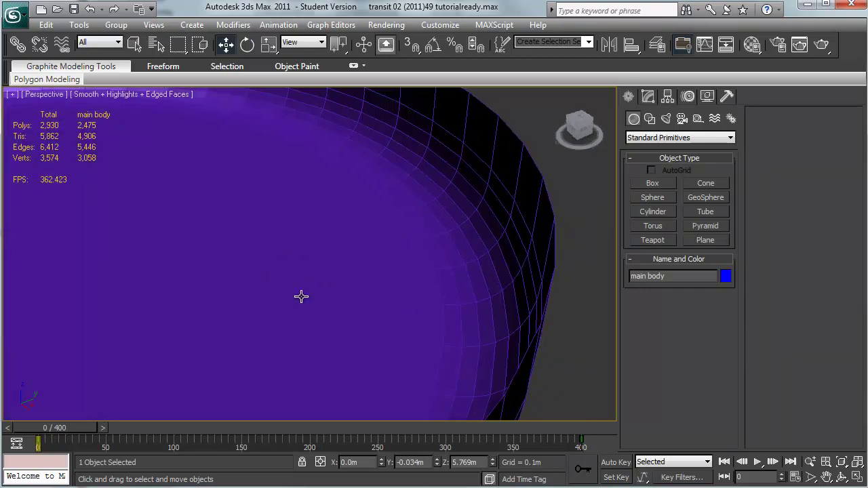
pyautogui.press('z')
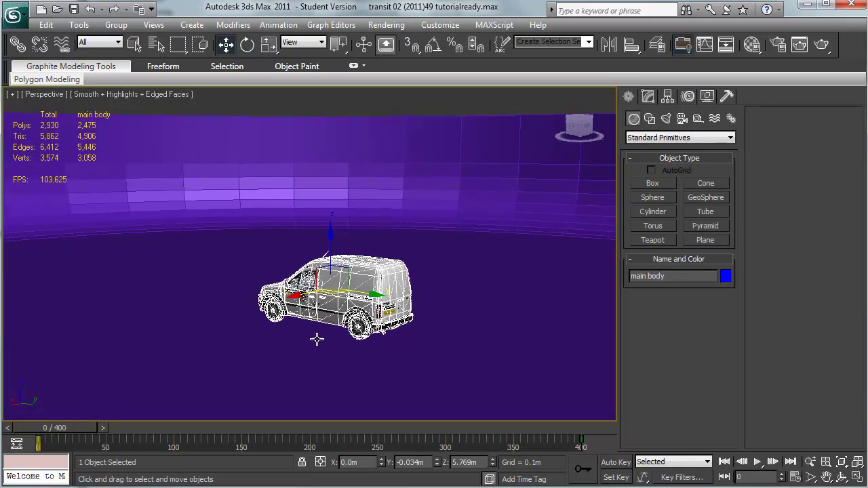
pyautogui.scroll(5, 316, 340)
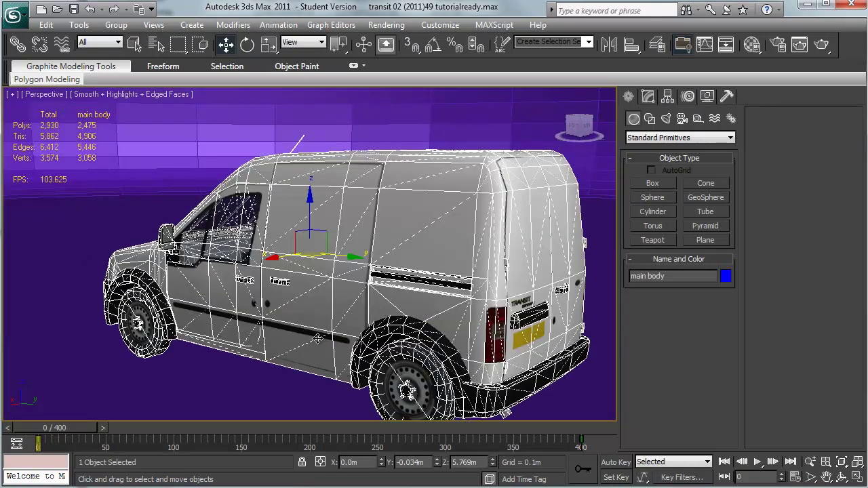
pyautogui.keyDown('alt'); pyautogui.moveTo(317, 340); pyautogui.dragTo(509, 345, button='middle'); pyautogui.keyUp('alt')
pyautogui.scroll(-4, 372, 296)
pyautogui.keyDown('alt'); pyautogui.moveTo(372, 296); pyautogui.dragTo(344, 279, button='middle'); pyautogui.keyUp('alt')
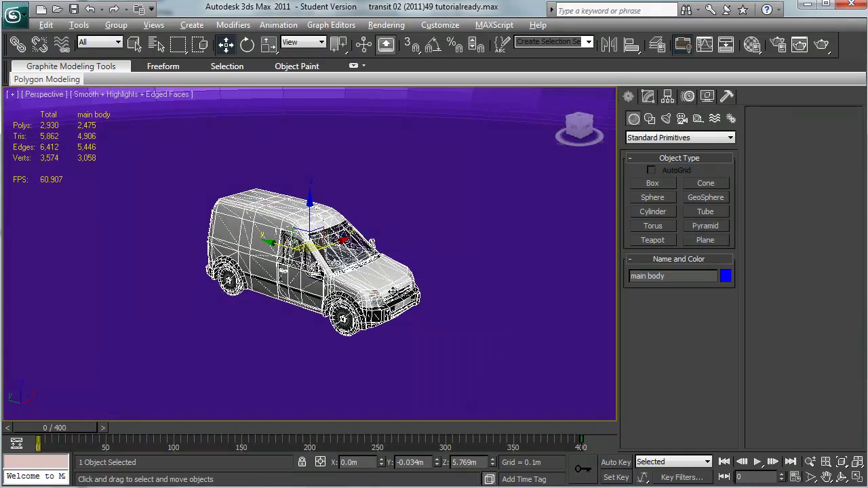
# - Hide the wire edges and change Cylinder001's object colour to grey
pyautogui.press('alt')
pyautogui.click(180, 95)
pyautogui.click(180, 174)
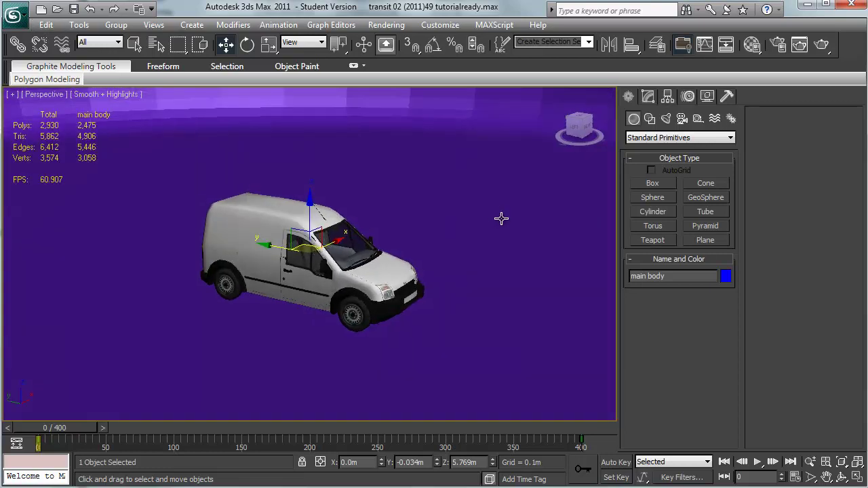
pyautogui.press('pagedown')
pyautogui.click(726, 276)
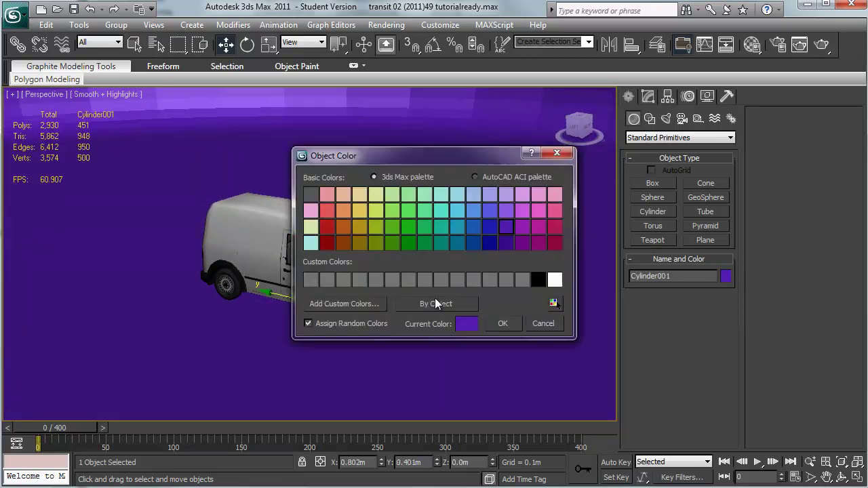
pyautogui.click(310, 279)
pyautogui.click(503, 323)
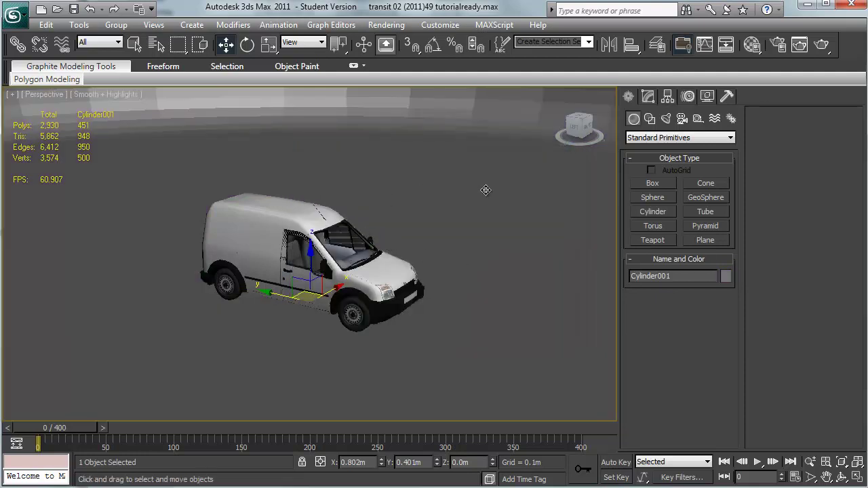
# - Enter Polygon mode on Cylinder001 and select one of its polygons
pyautogui.click(648, 95)
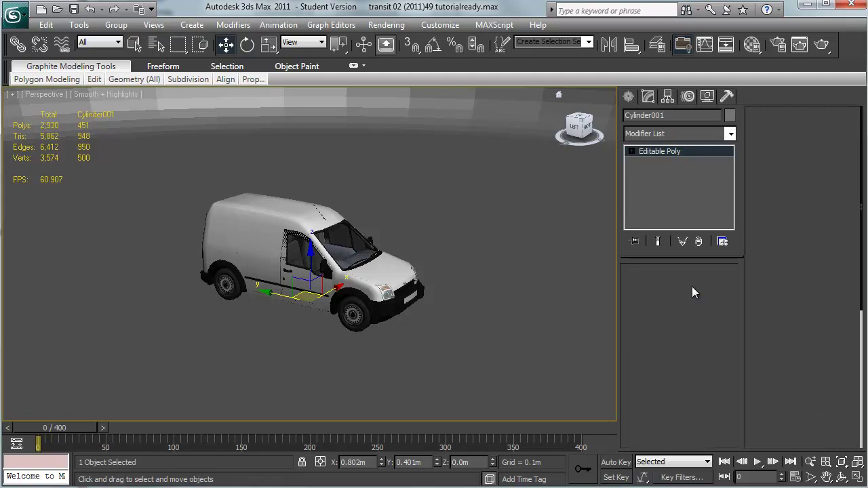
pyautogui.click(693, 287)
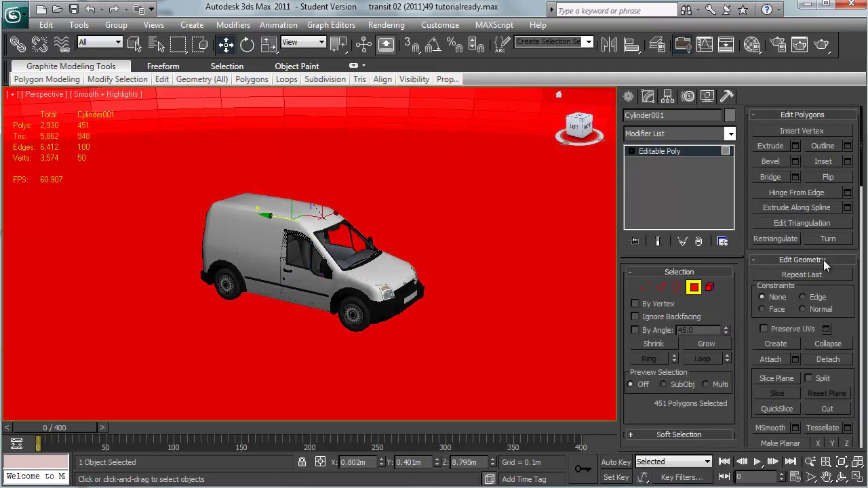
pyautogui.scroll(-10, 819, 274)
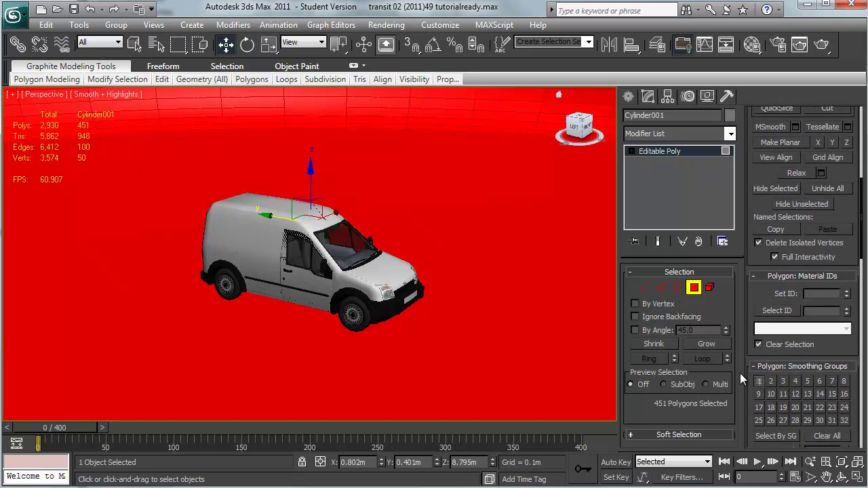
pyautogui.click(549, 295)
# - Select the van's main body and render a test frame of the perspective view
pyautogui.click(628, 95)
pyautogui.click(407, 271)
pyautogui.scroll(5, 436, 254)
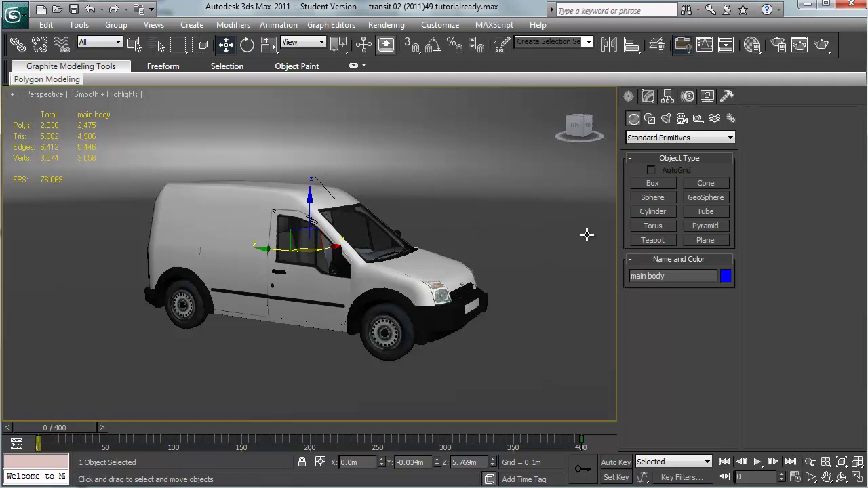
pyautogui.hotkey('shift', 'q')
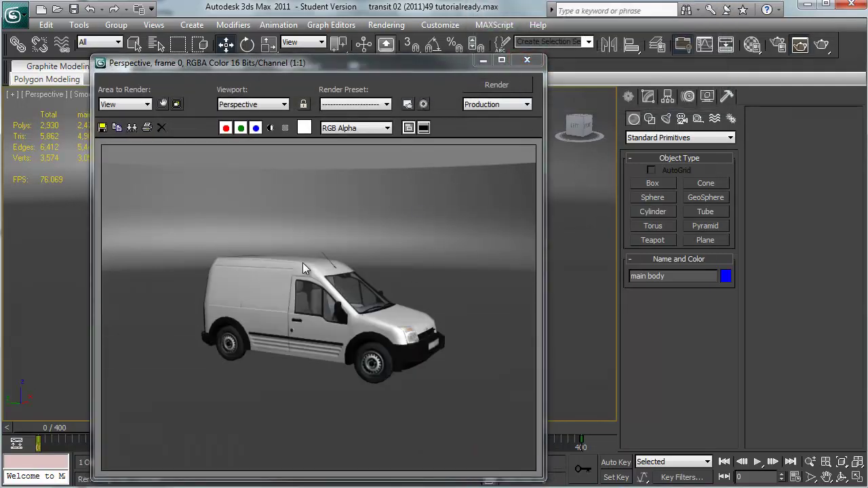
pyautogui.click(527, 60)
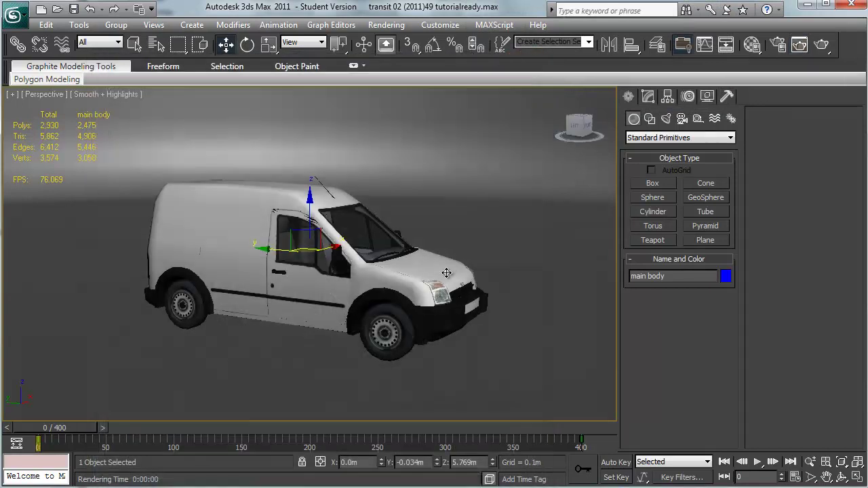
pyautogui.keyDown('alt'); pyautogui.moveTo(466, 234); pyautogui.dragTo(418, 265, button='middle'); pyautogui.keyUp('alt')
pyautogui.scroll(-5, 450, 269)
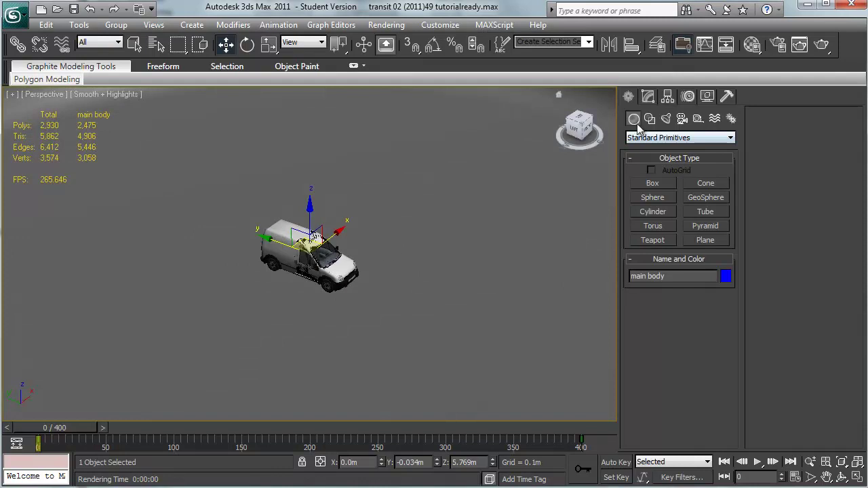
# - Create a Standard Skylight in the scene
pyautogui.click(665, 118)
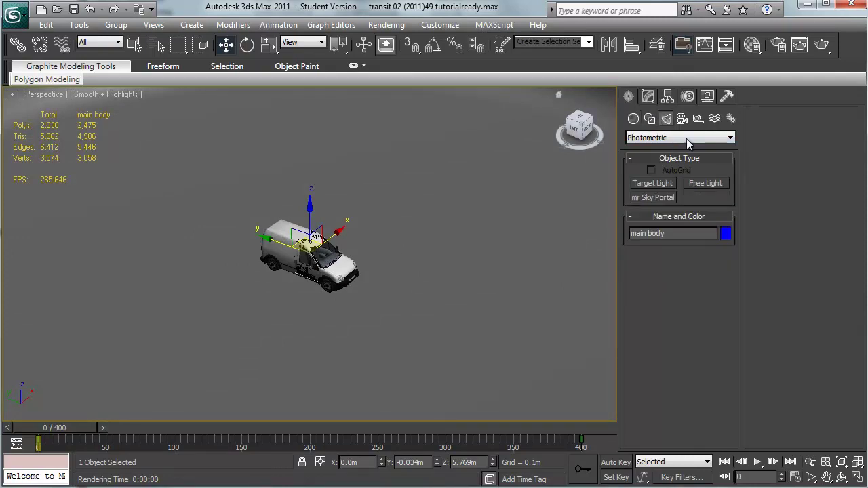
pyautogui.click(687, 138)
pyautogui.click(681, 157)
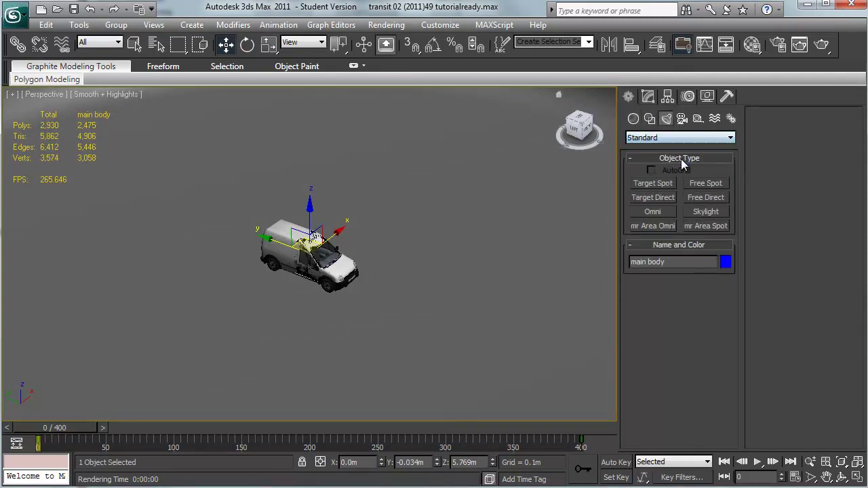
pyautogui.click(693, 212)
pyautogui.click(520, 200)
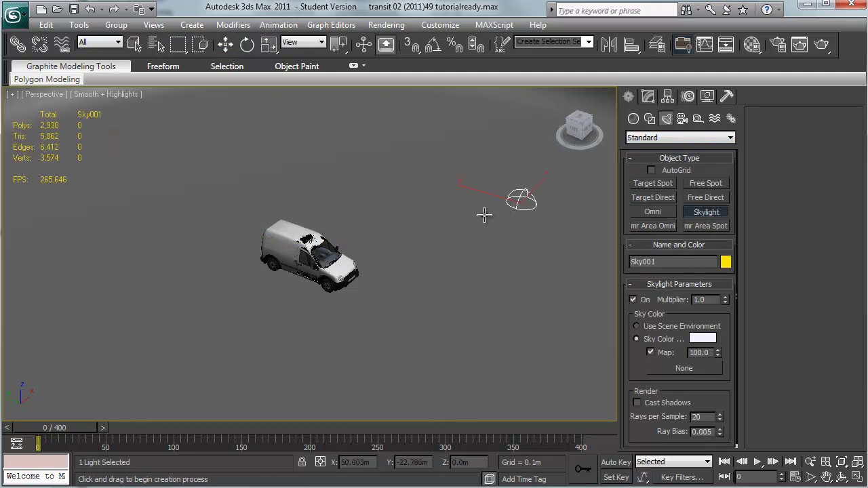
pyautogui.press('alt')
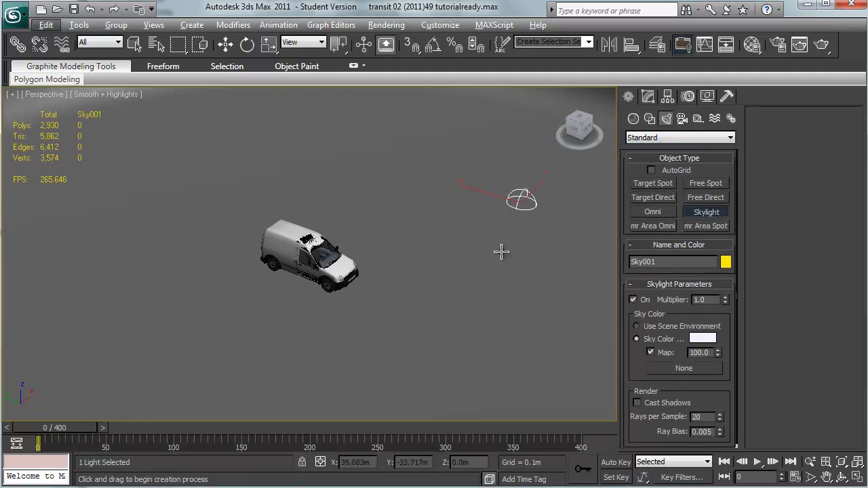
# - Test-render, lower the skylight multiplier to 0.3, and re-render
pyautogui.click(712, 299)
pyautogui.moveTo(712, 300); pyautogui.dragTo(670, 299)
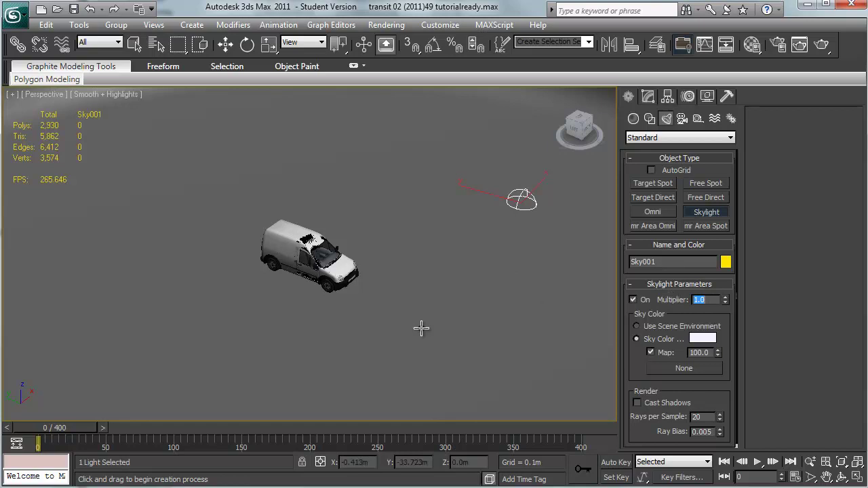
pyautogui.scroll(4, 329, 310)
pyautogui.hotkey('shift', 'q')
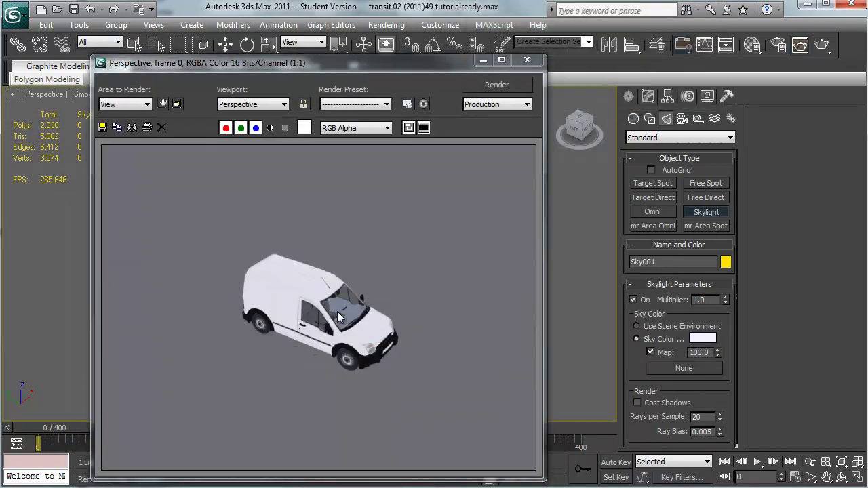
pyautogui.doubleClick(712, 300)
pyautogui.hotkey('shift', 'q')
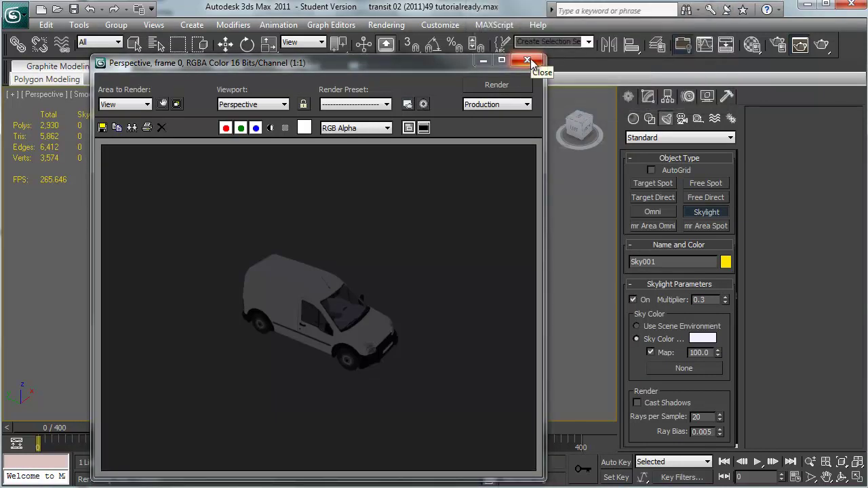
pyautogui.click(528, 60)
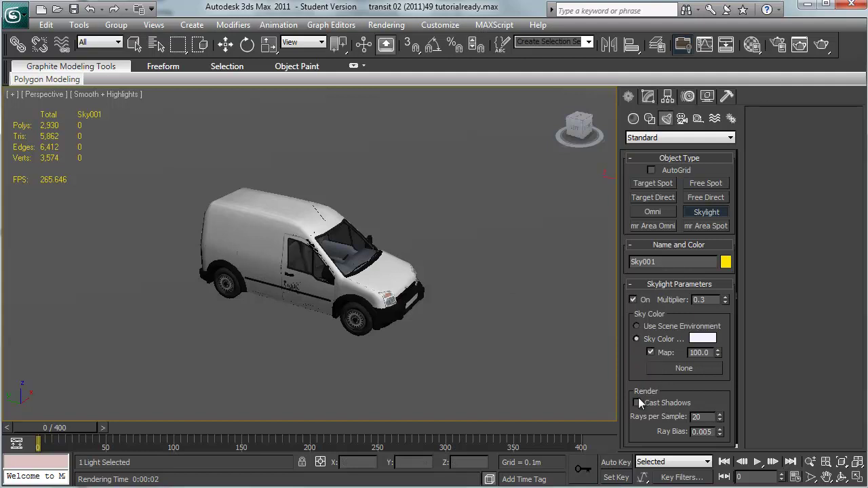
# - Place an mr Area Omni light beside the van and raise it about 23 m
pyautogui.click(653, 225)
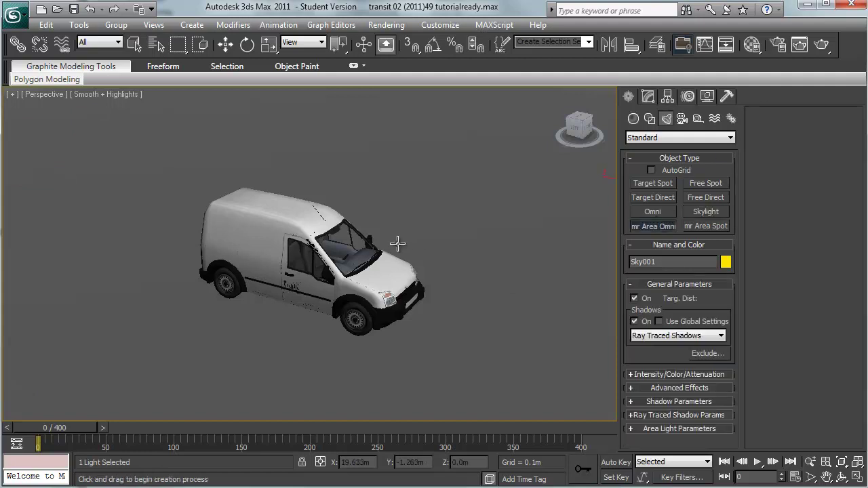
pyautogui.scroll(-5, 417, 246)
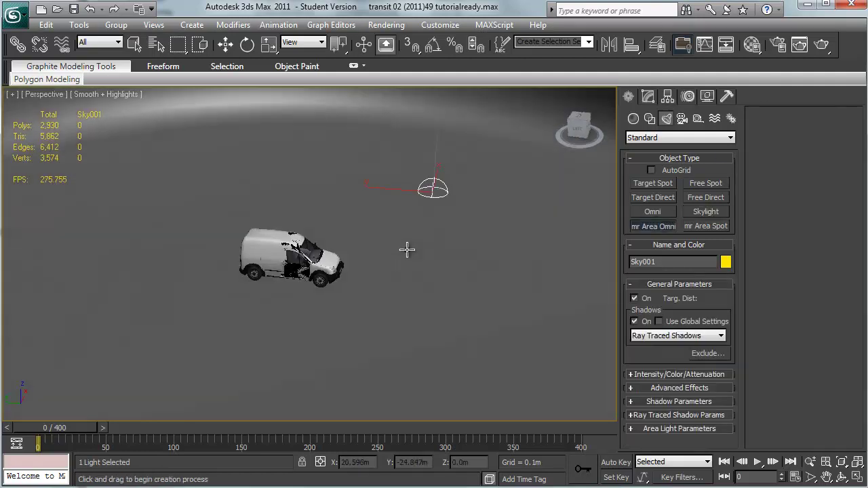
pyautogui.click(468, 283)
pyautogui.rightClick(475, 268)
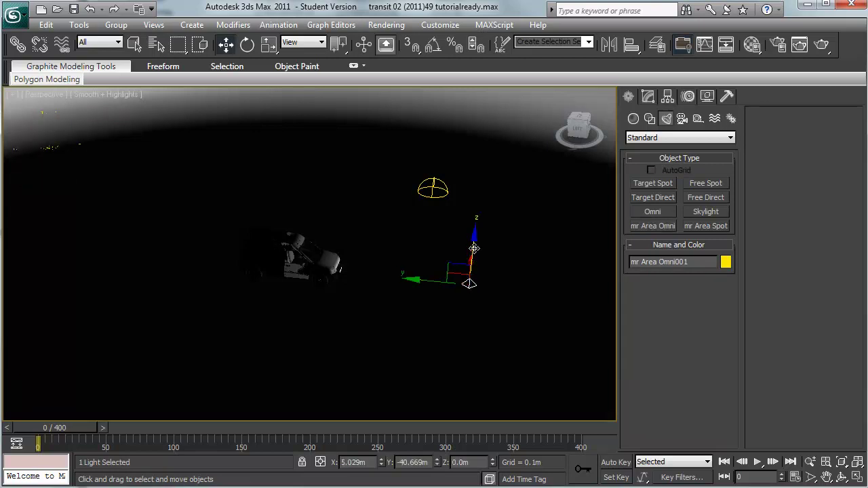
pyautogui.moveTo(475, 257); pyautogui.dragTo(470, 202)
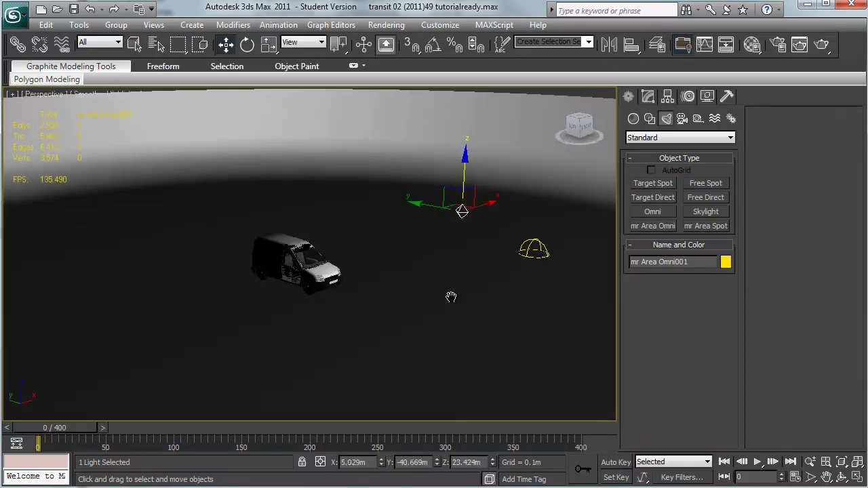
pyautogui.scroll(5, 447, 297)
# - Shift the area light sideways along X, orbiting to check its position
pyautogui.keyDown('alt'); pyautogui.moveTo(480, 300); pyautogui.dragTo(408, 309, button='middle'); pyautogui.keyUp('alt')
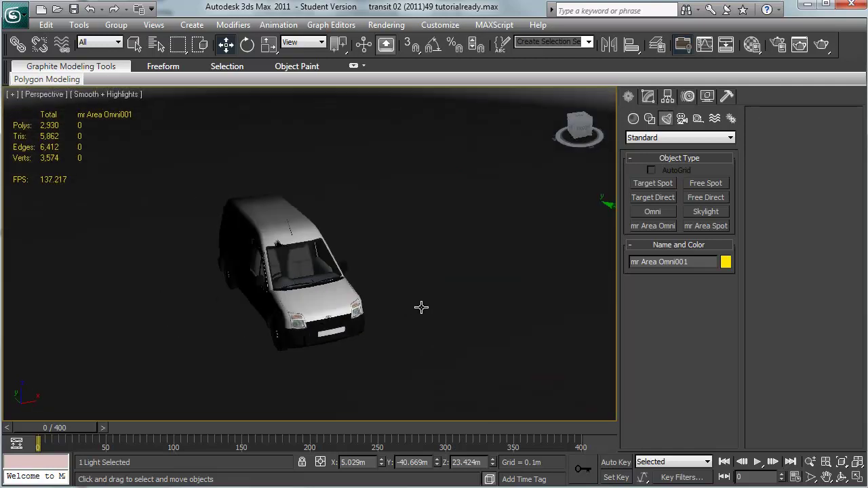
pyautogui.scroll(-4, 421, 307)
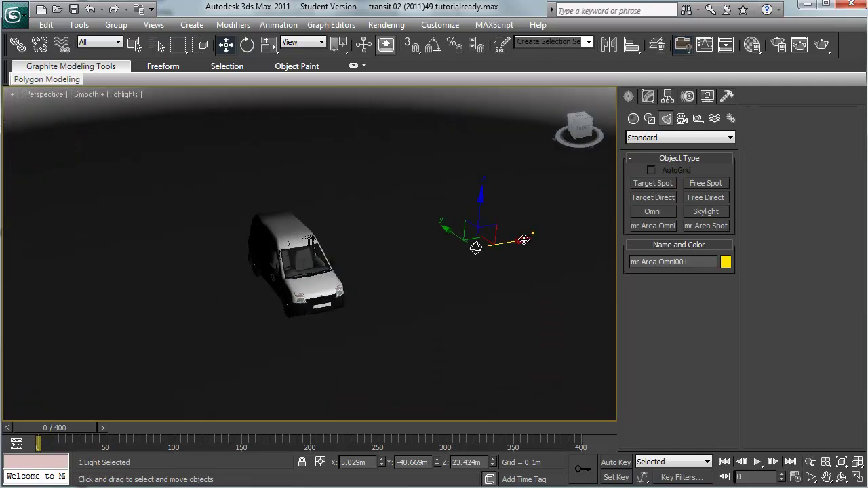
pyautogui.moveTo(524, 241); pyautogui.dragTo(365, 316)
pyautogui.moveTo(364, 317)
pyautogui.keyDown('alt'); pyautogui.mouseDown(button='middle')
pyautogui.moveTo(391, 305)
pyautogui.moveTo(376, 309)
pyautogui.mouseUp(button='middle'); pyautogui.keyUp('alt')
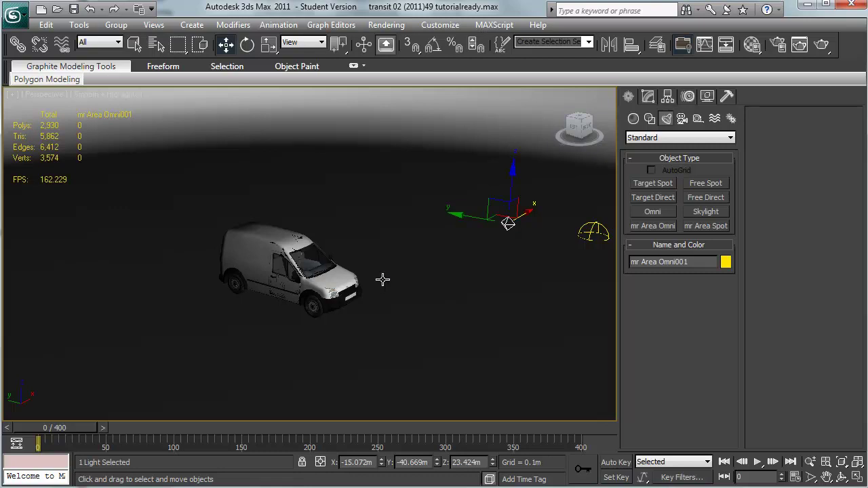
pyautogui.keyDown('alt'); pyautogui.moveTo(381, 291); pyautogui.dragTo(375, 291, button='middle'); pyautogui.keyUp('alt')
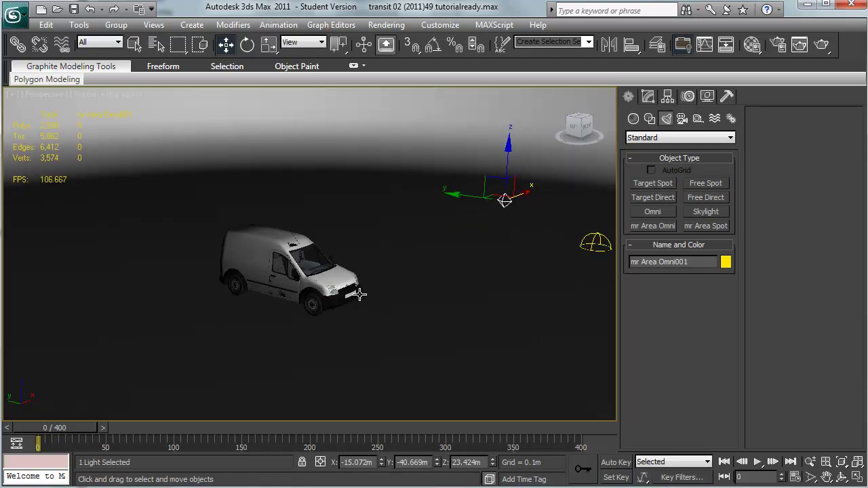
pyautogui.scroll(5, 347, 289)
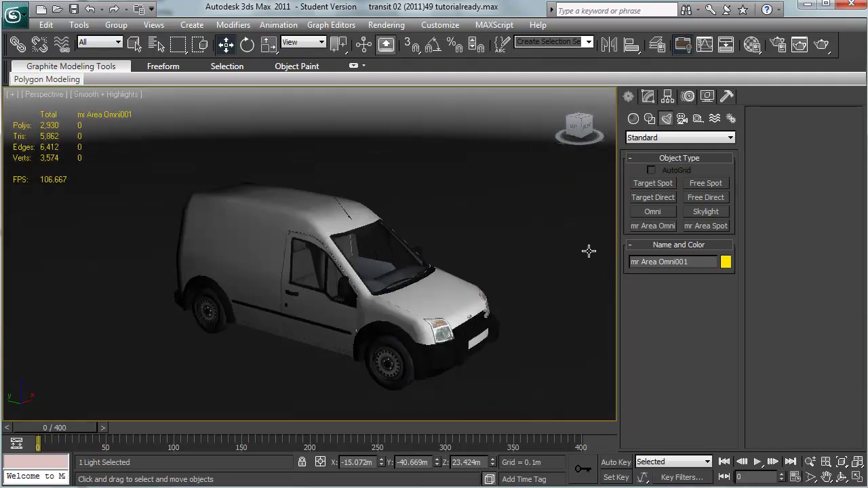
# - Expand the light's Intensity/Color/Attenuation rollout and render a test frame
pyautogui.click(648, 98)
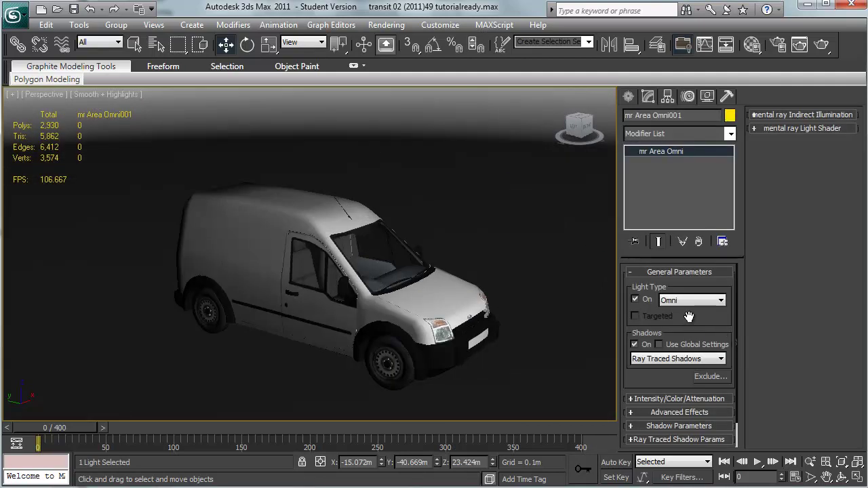
pyautogui.click(672, 399)
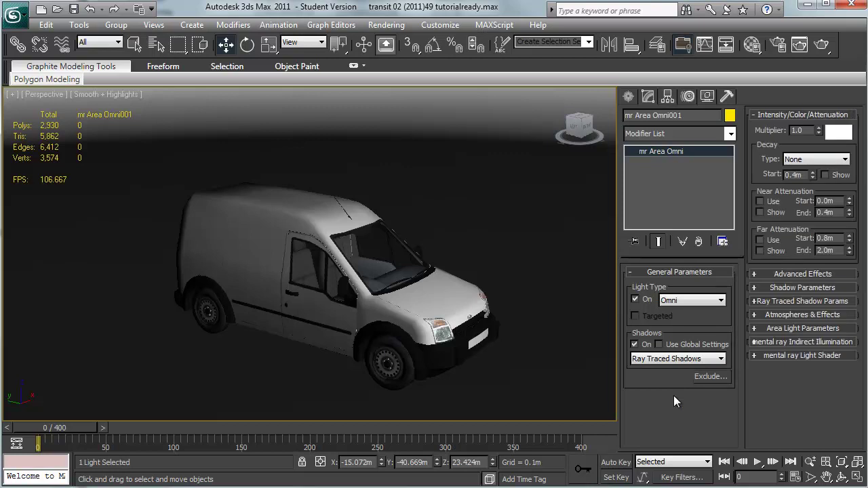
pyautogui.hotkey('shift', 'q')
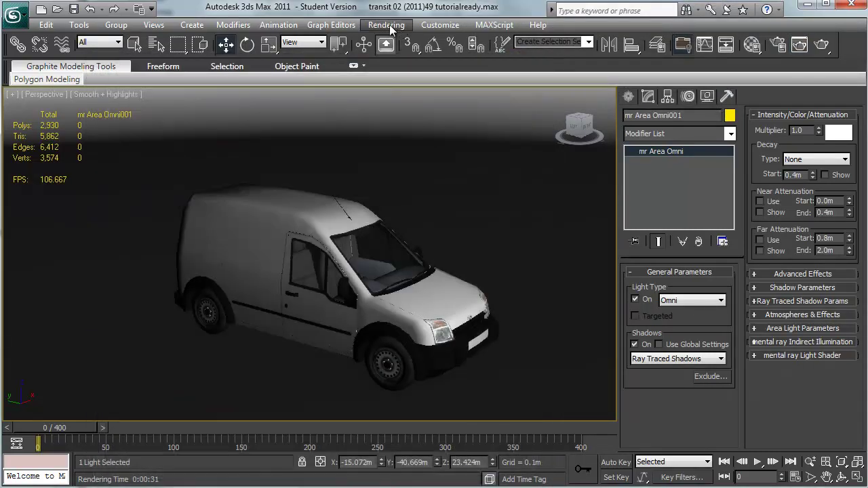
# - In Render Setup, assign Quicksilver Hardware Renderer as the production renderer and close the dialog
pyautogui.click(388, 25)
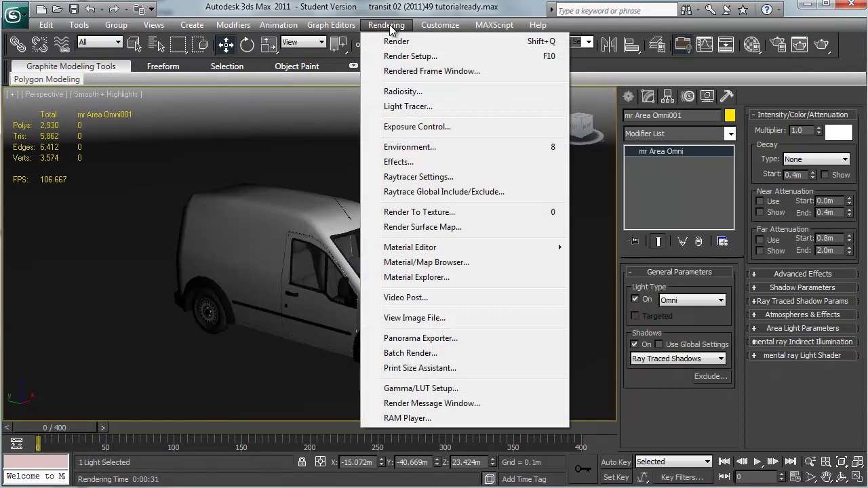
pyautogui.click(410, 57)
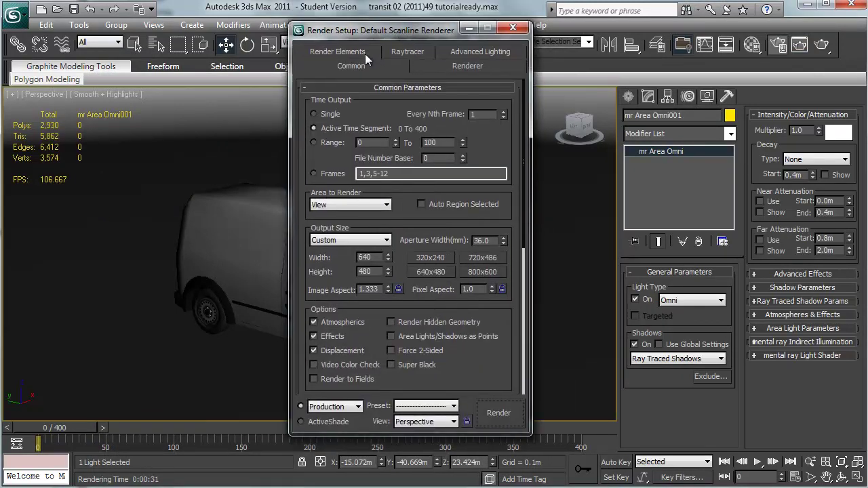
pyautogui.moveTo(516, 343); pyautogui.dragTo(492, 27)
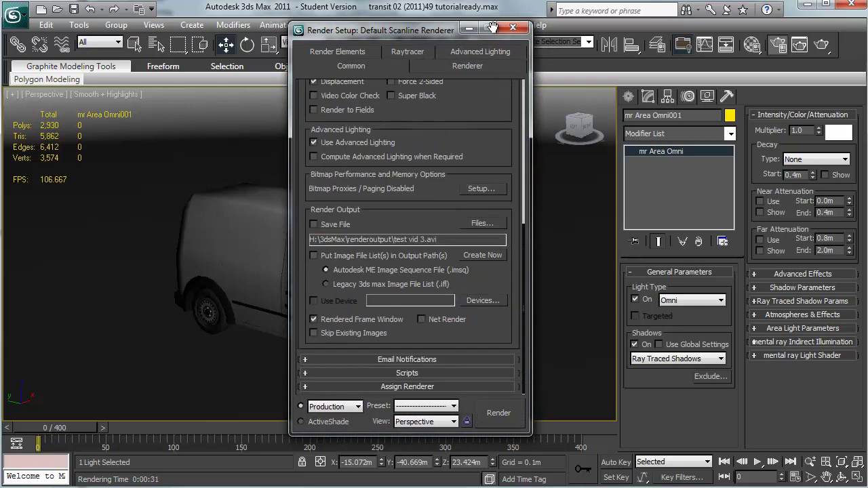
pyautogui.click(407, 386)
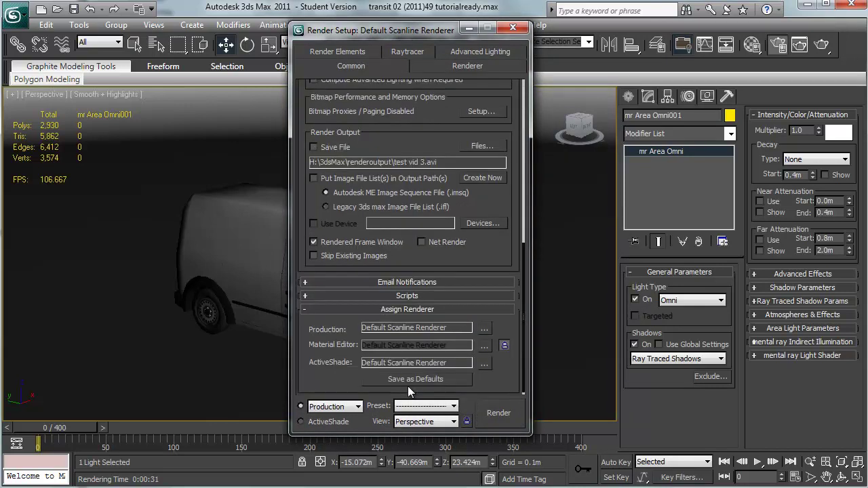
pyautogui.click(484, 330)
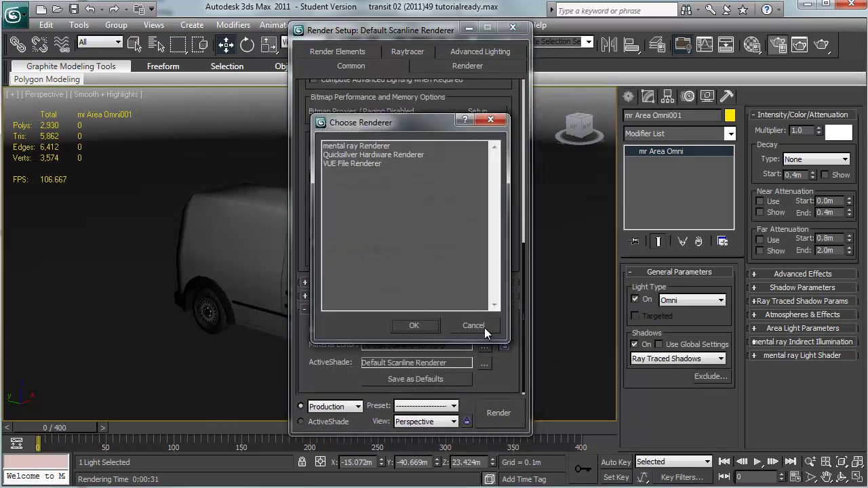
pyautogui.click(378, 155)
pyautogui.click(419, 327)
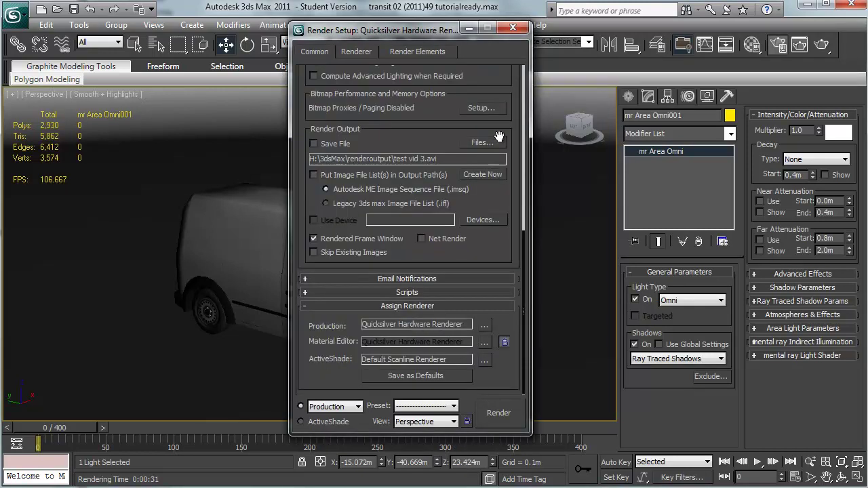
pyautogui.click(513, 27)
# - Render the Perspective view three times with Shift+Q, then close the rendered frame window
pyautogui.hotkey('shift', 'q')
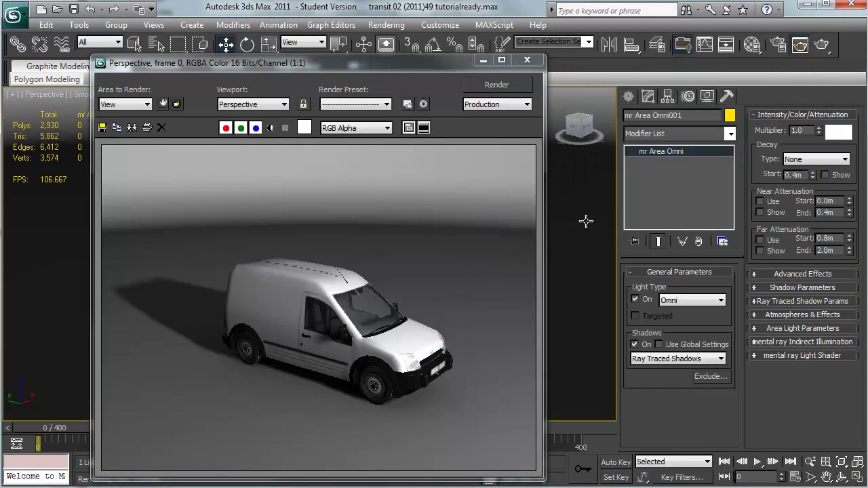
pyautogui.hotkey('shift', 'q')
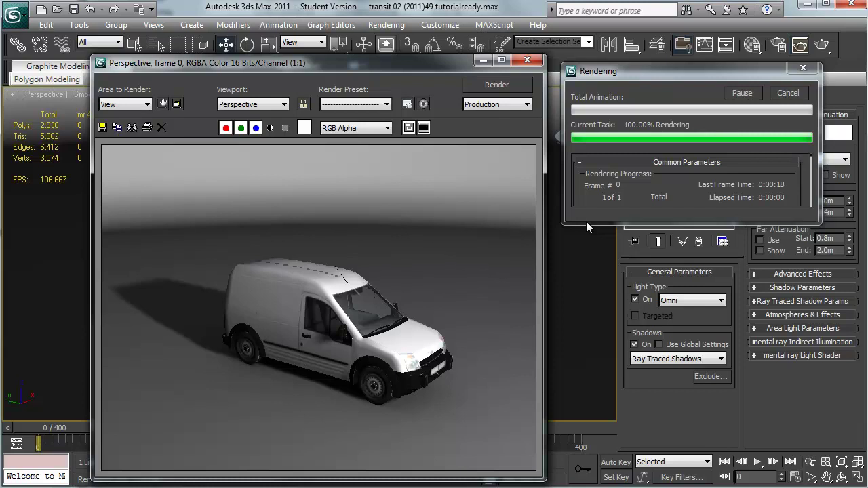
pyautogui.hotkey('shift', 'q')
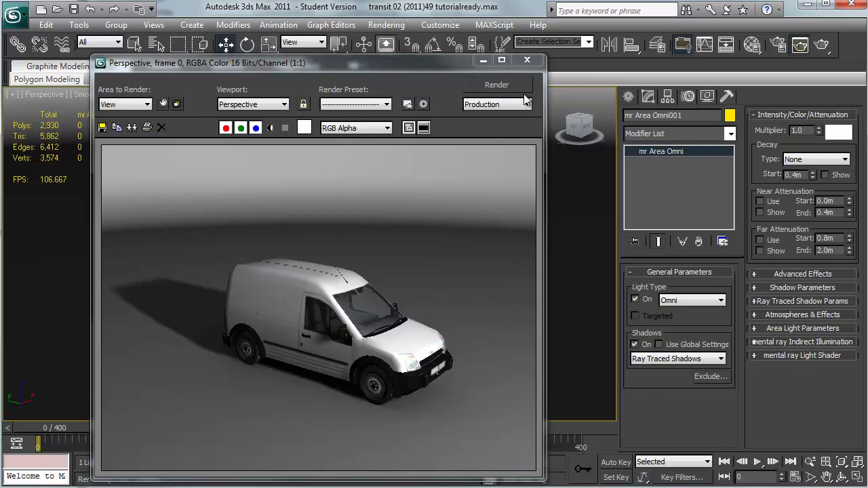
pyautogui.click(529, 62)
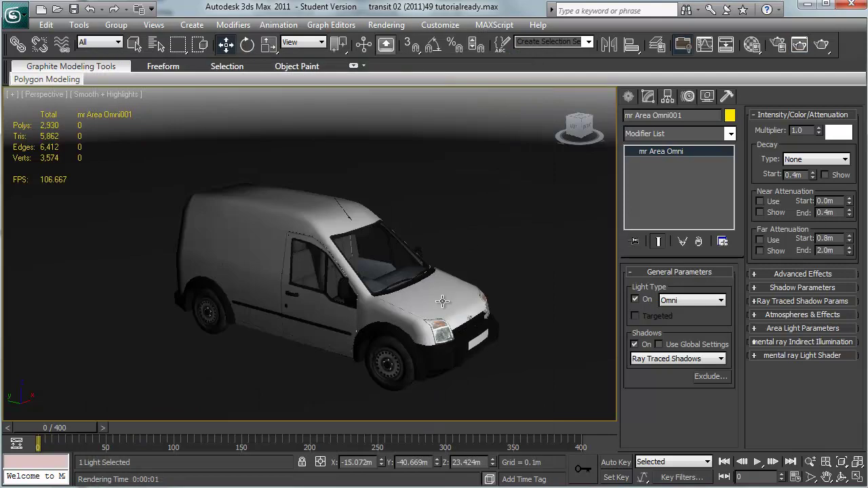
# - Set Quicksilver Hardware Based Sampling to 4x and Soft Shadows Precision to 0.25
pyautogui.click(379, 31)
pyautogui.click(383, 57)
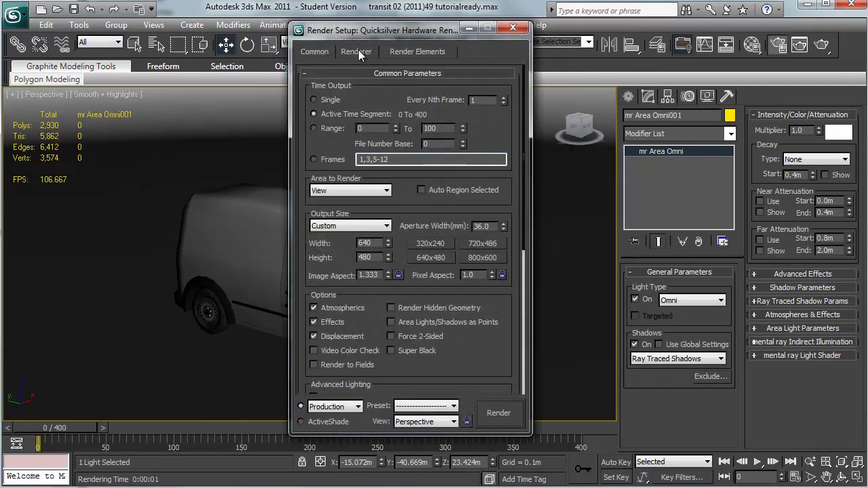
pyautogui.click(357, 52)
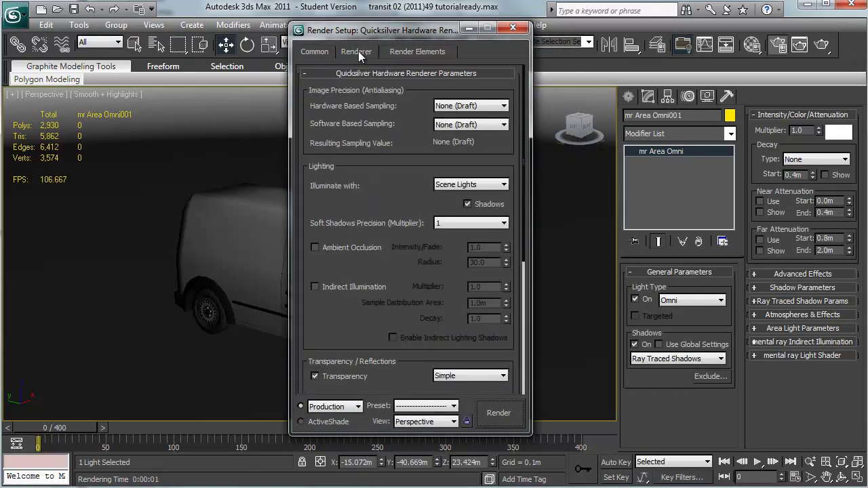
pyautogui.click(461, 109)
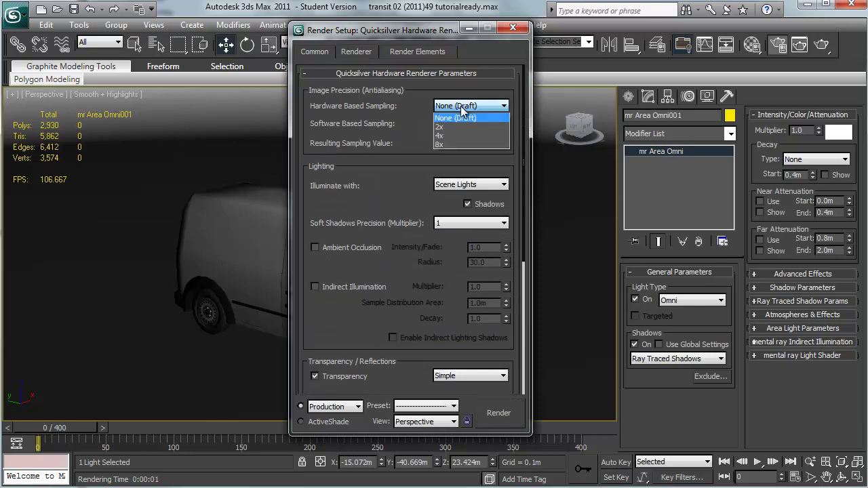
pyautogui.click(456, 137)
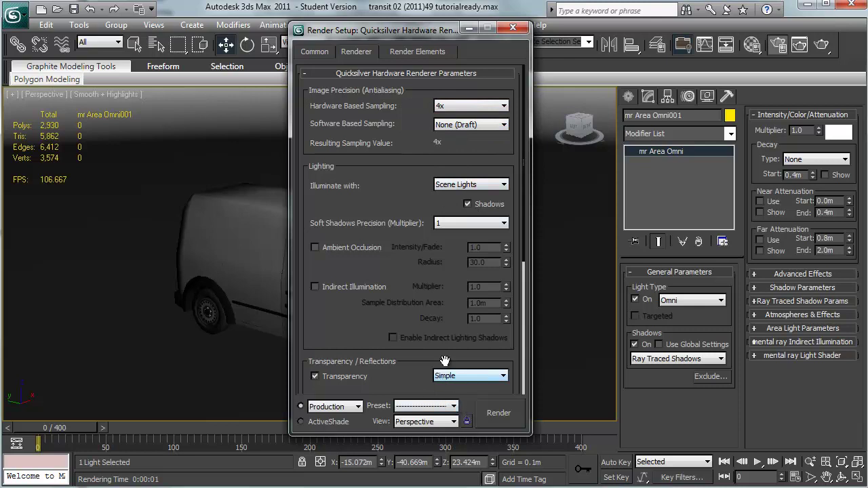
pyautogui.click(461, 223)
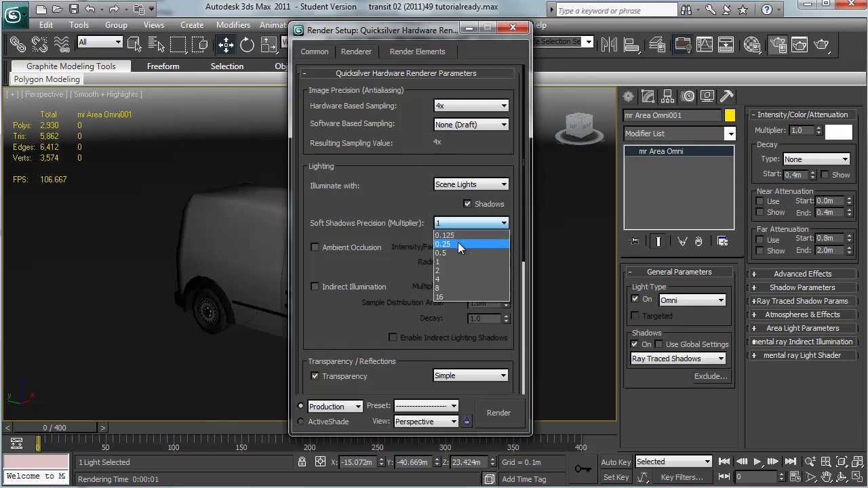
pyautogui.click(459, 246)
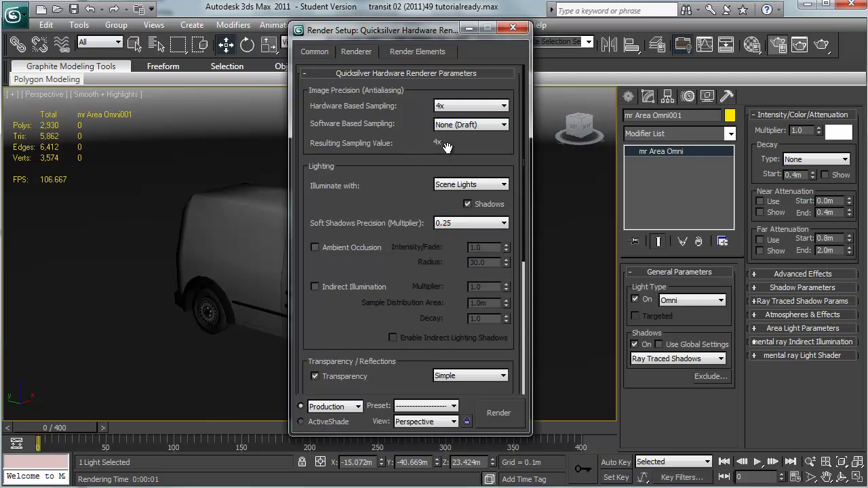
pyautogui.click(512, 29)
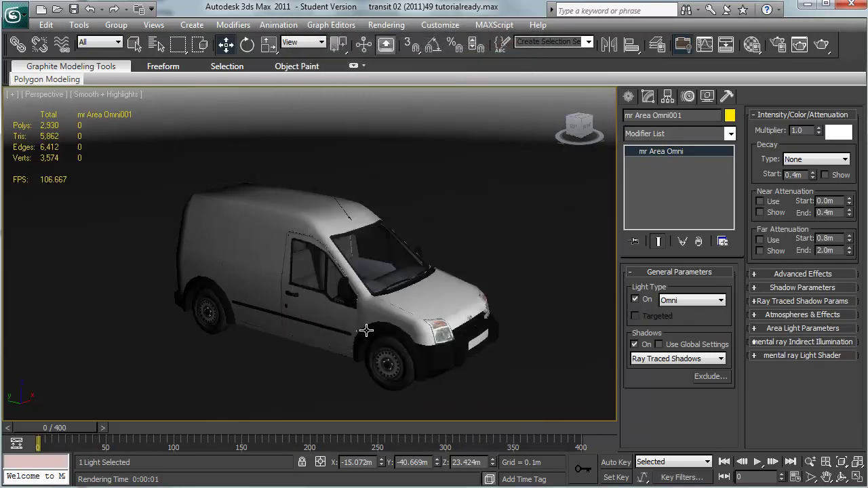
# - Render the van twice at the new quality and close the frame window
pyautogui.hotkey('shift', 'q')
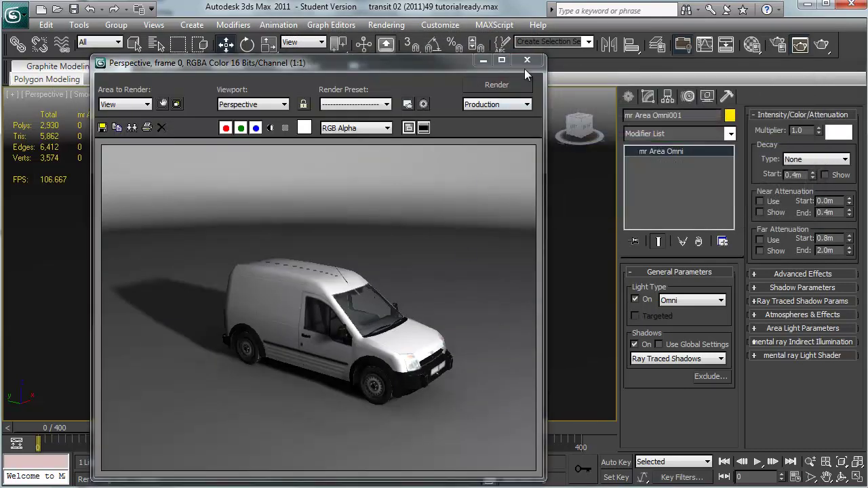
pyautogui.hotkey('shift', 'q')
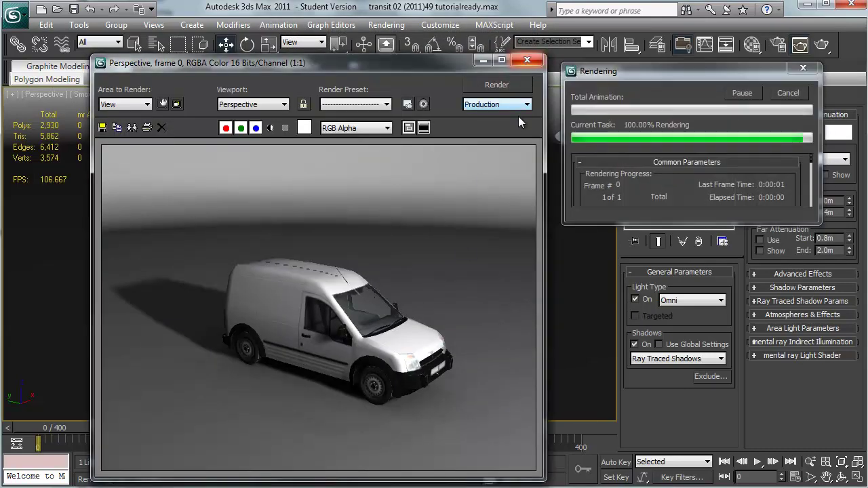
pyautogui.click(535, 65)
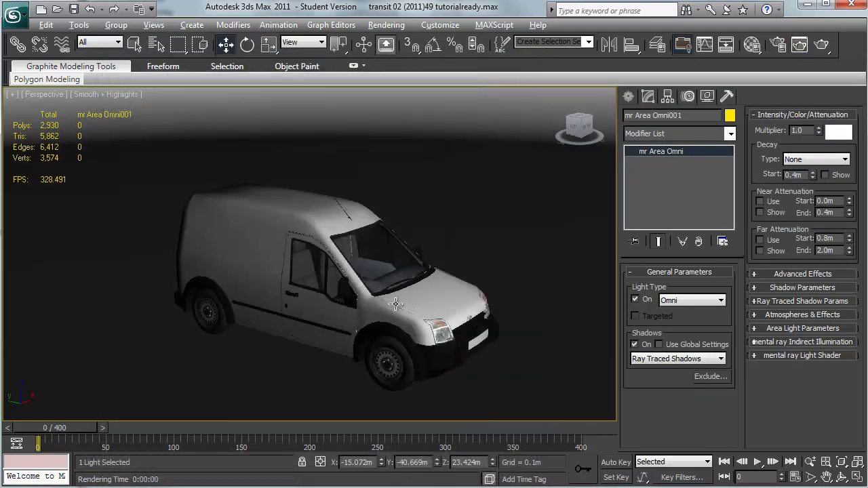
pyautogui.scroll(3, 395, 314)
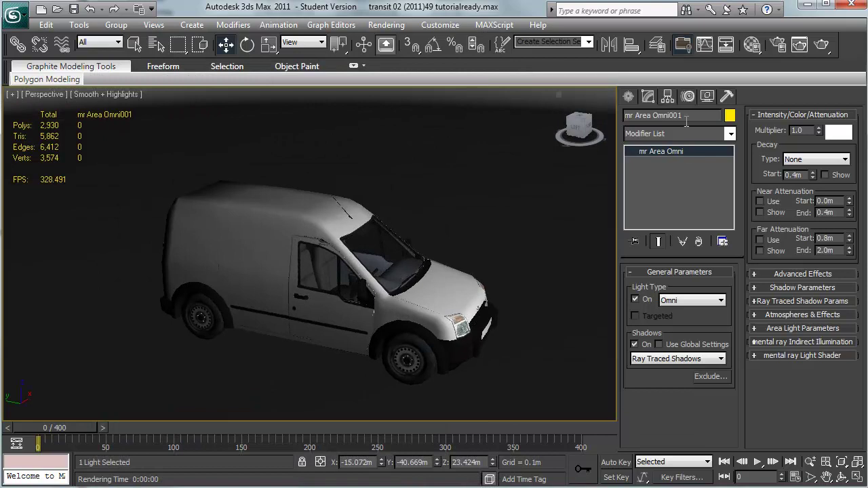
# - Select the van's main body and rotate it slightly on the gizmo's Z ring
pyautogui.click(628, 98)
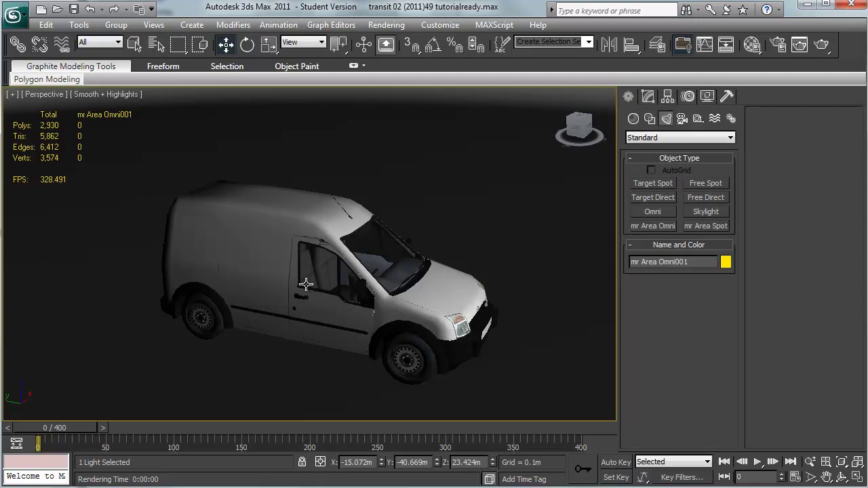
pyautogui.click(275, 264)
pyautogui.press('e')
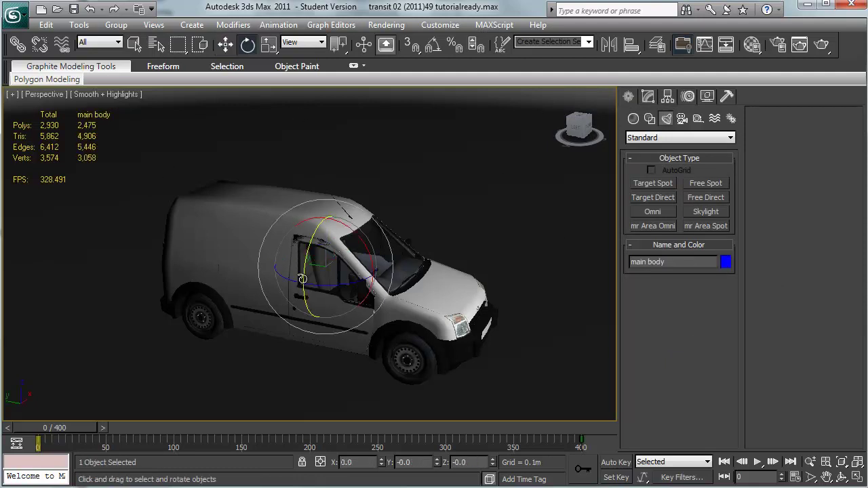
pyautogui.moveTo(364, 299); pyautogui.dragTo(354, 293)
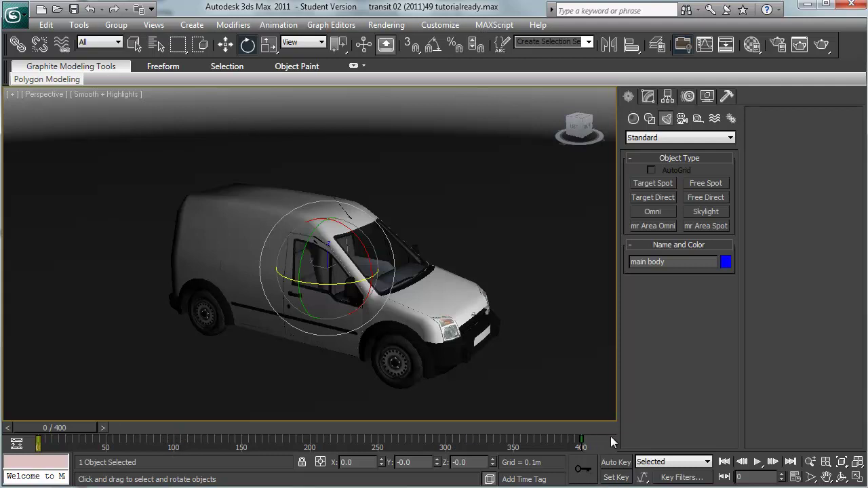
pyautogui.click(797, 478)
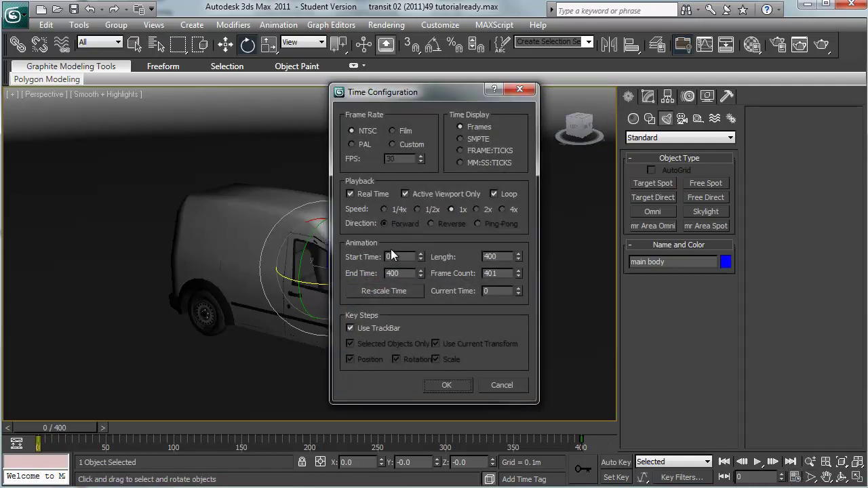
pyautogui.click(394, 292)
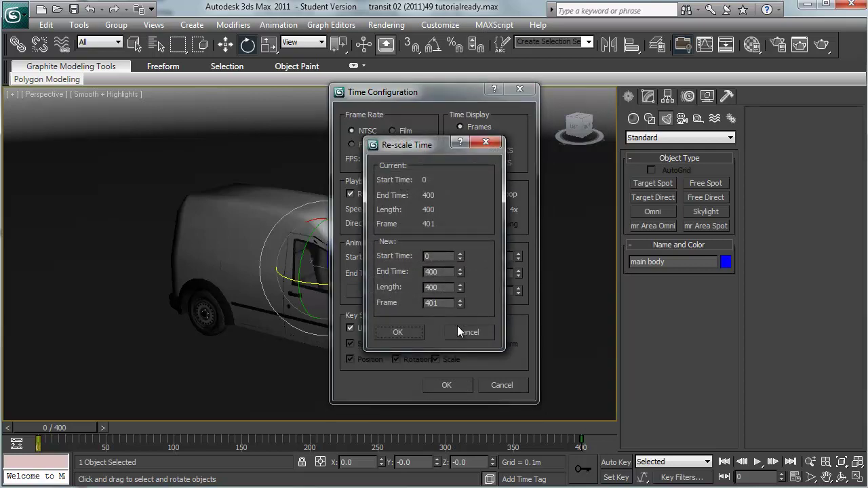
pyautogui.moveTo(409, 148); pyautogui.dragTo(585, 117)
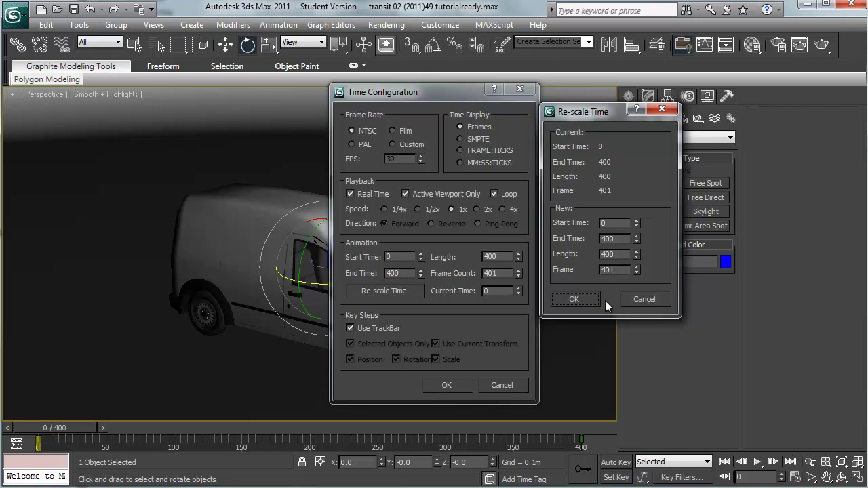
pyautogui.click(639, 300)
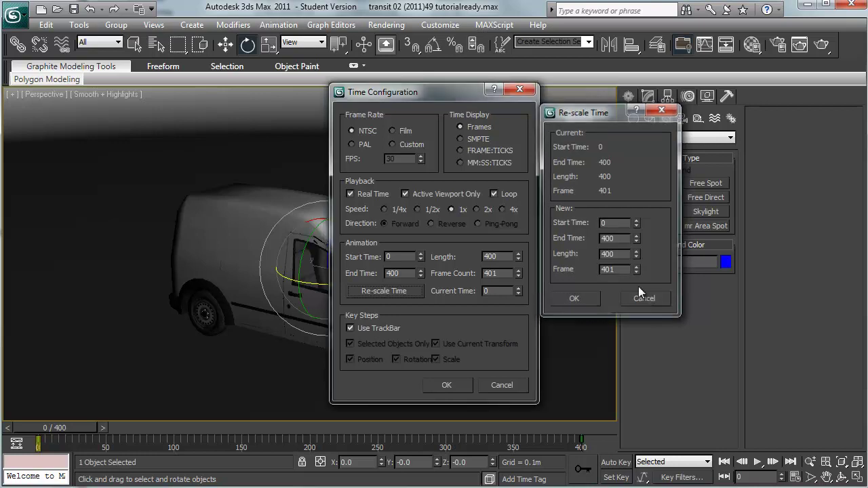
pyautogui.click(519, 91)
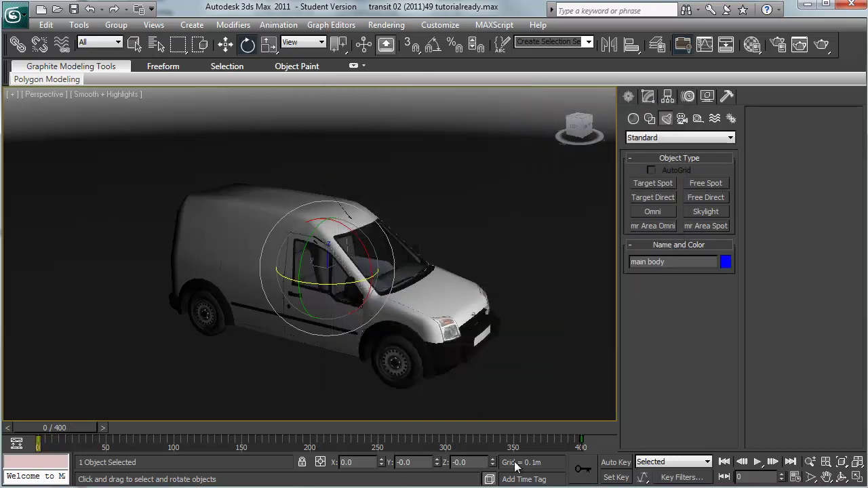
# - With Auto Key on at frame 400, rotate the van about Z, then turn Auto Key off
pyautogui.moveTo(70, 428)
pyautogui.mouseDown()
pyautogui.moveTo(769, 430)
pyautogui.moveTo(70, 414)
pyautogui.mouseUp()
pyautogui.press('e')
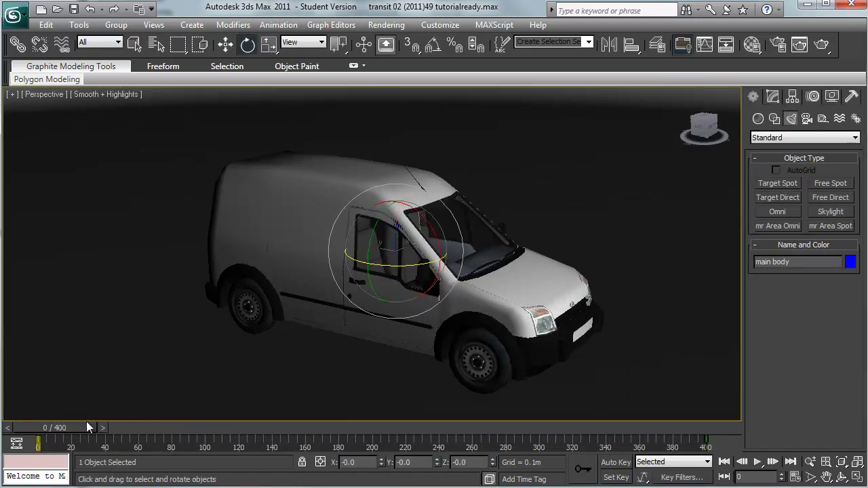
pyautogui.click(614, 463)
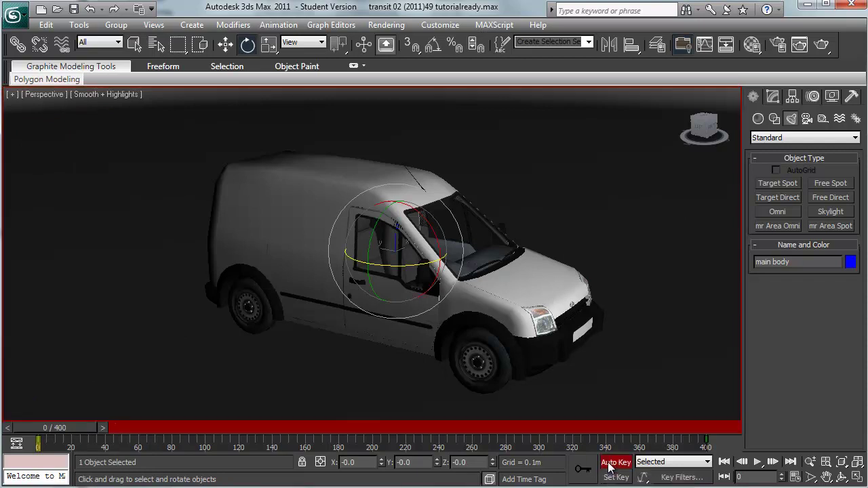
pyautogui.moveTo(72, 427); pyautogui.dragTo(722, 411)
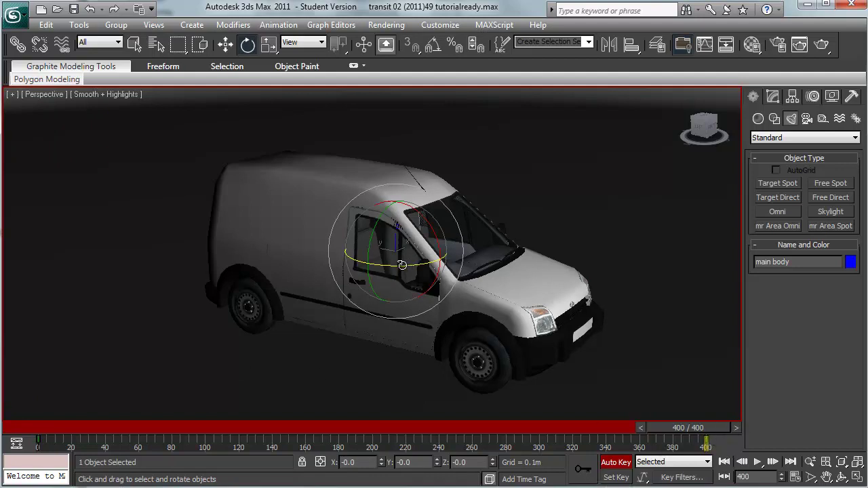
pyautogui.moveTo(409, 264); pyautogui.dragTo(599, 291)
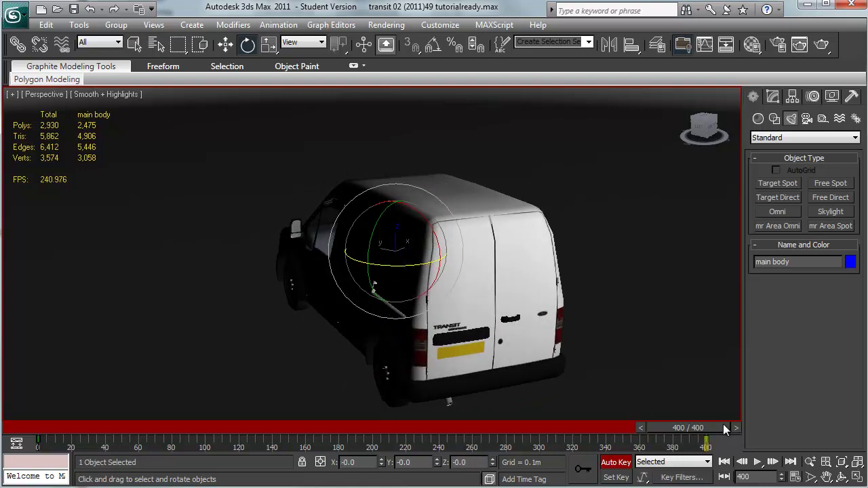
pyautogui.click(627, 465)
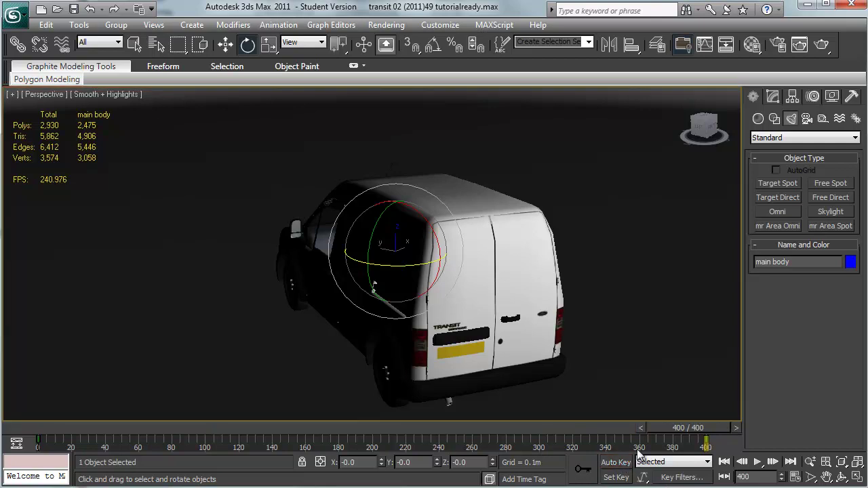
# - Open the Mini Curve Editor and scrub through the van's rotation animation
pyautogui.click(17, 444)
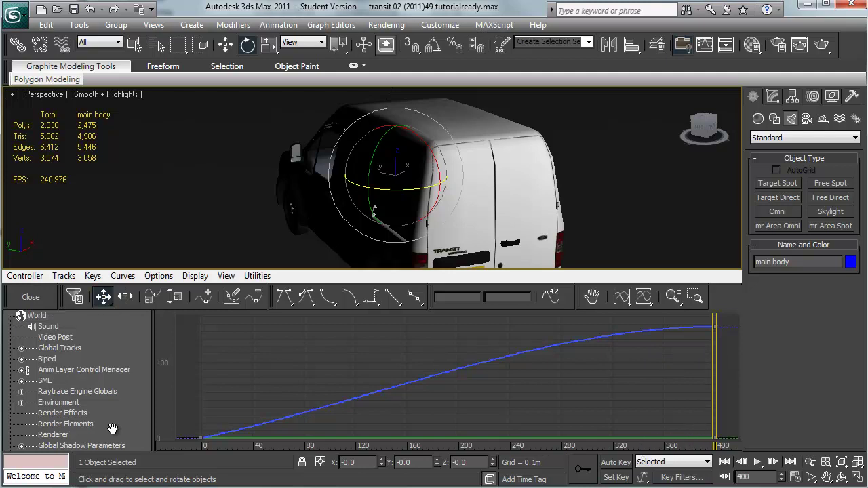
pyautogui.click(30, 296)
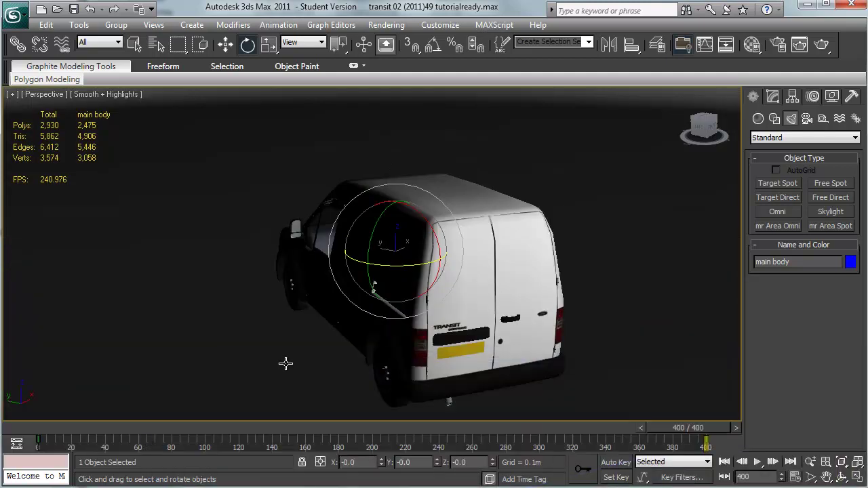
pyautogui.moveTo(704, 432); pyautogui.dragTo(80, 436)
pyautogui.press('7')
pyautogui.press('e')
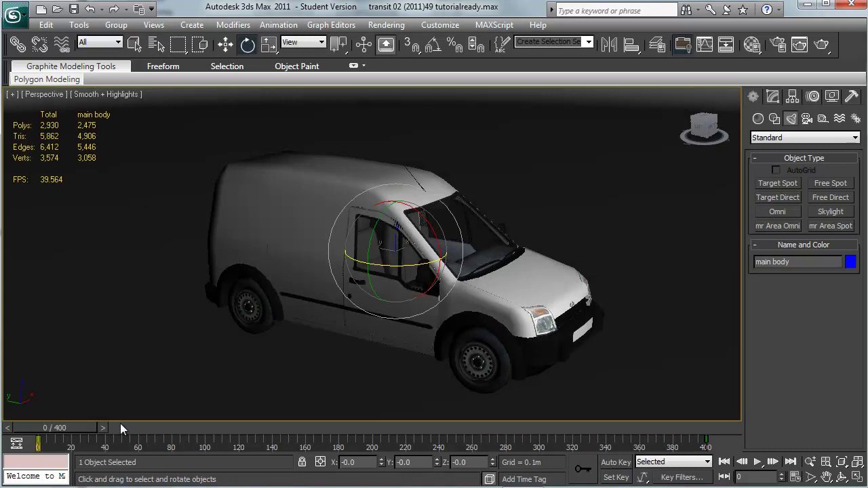
pyautogui.click(16, 444)
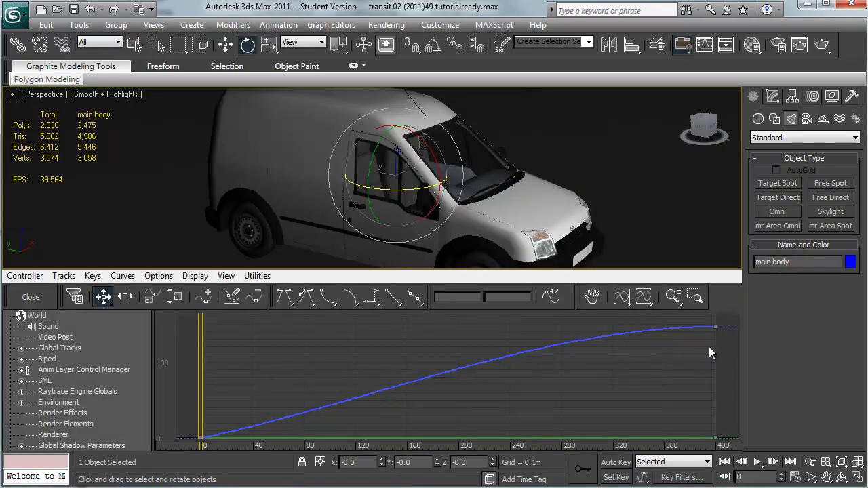
pyautogui.moveTo(203, 373); pyautogui.dragTo(681, 371)
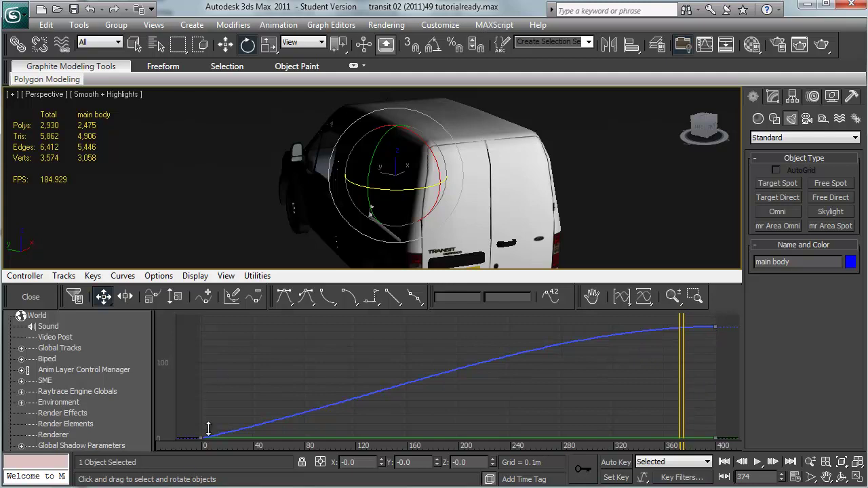
# - Set the frame-400 rotation key's value to 360
pyautogui.click(714, 327)
pyautogui.press('n')
pyautogui.scroll(-2, 710, 360)
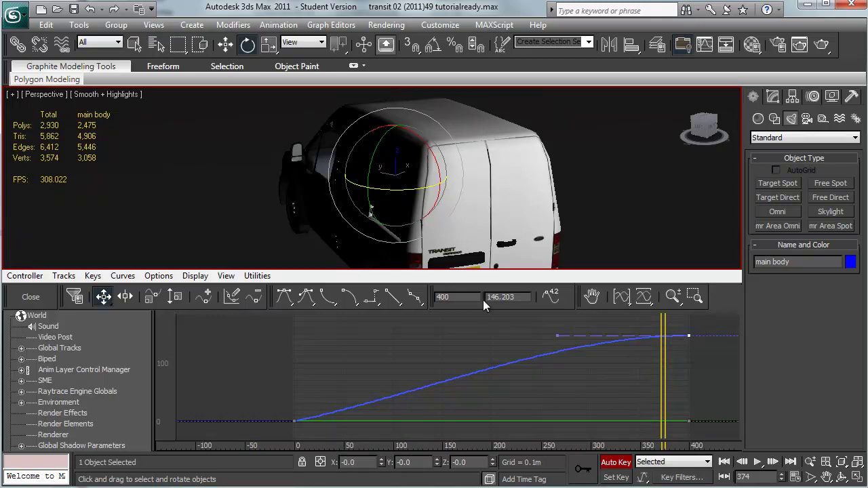
pyautogui.doubleClick(522, 297)
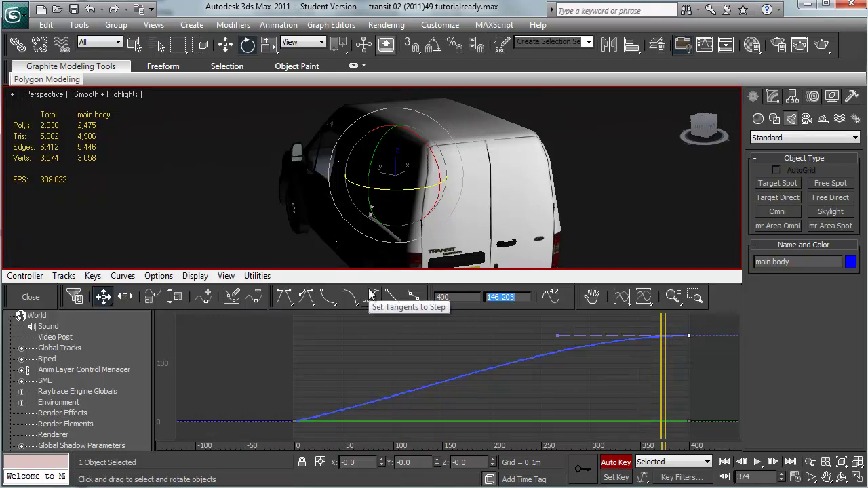
pyautogui.write('360')
pyautogui.press('Return')
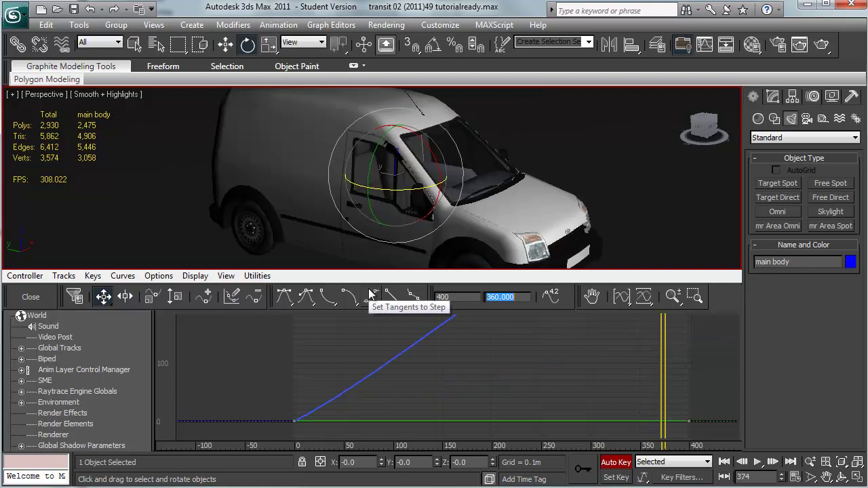
# - Recentre the curve graph, turn off Auto Key and play back the full spin
pyautogui.moveTo(566, 383); pyautogui.dragTo(514, 379, button='middle')
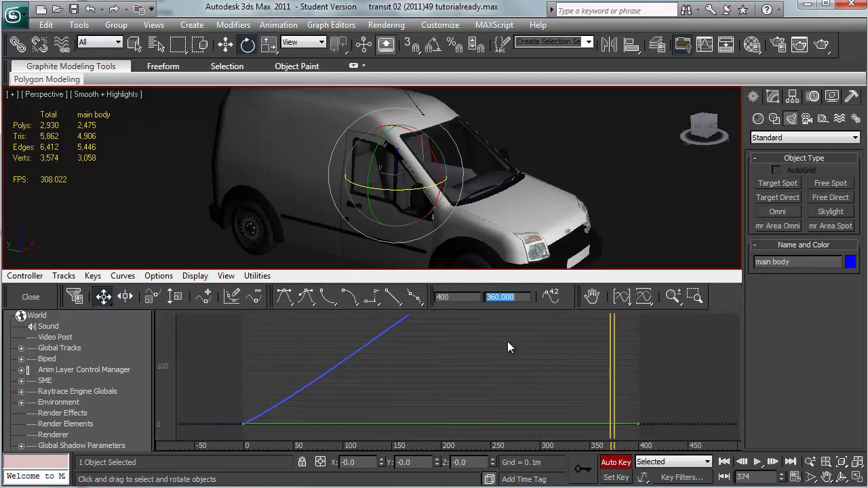
pyautogui.keyDown('alt'); pyautogui.scroll(-5, 500, 350); pyautogui.keyUp('alt')
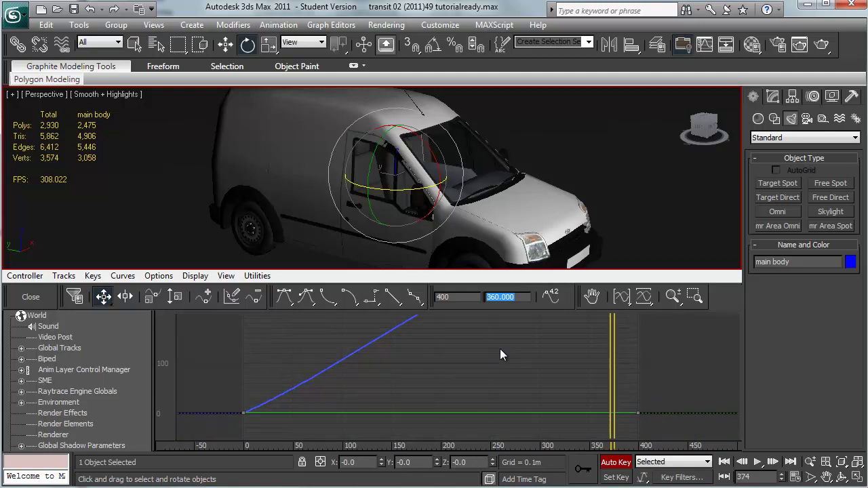
pyautogui.keyDown('alt'); pyautogui.scroll(-5, 500, 348); pyautogui.keyUp('alt')
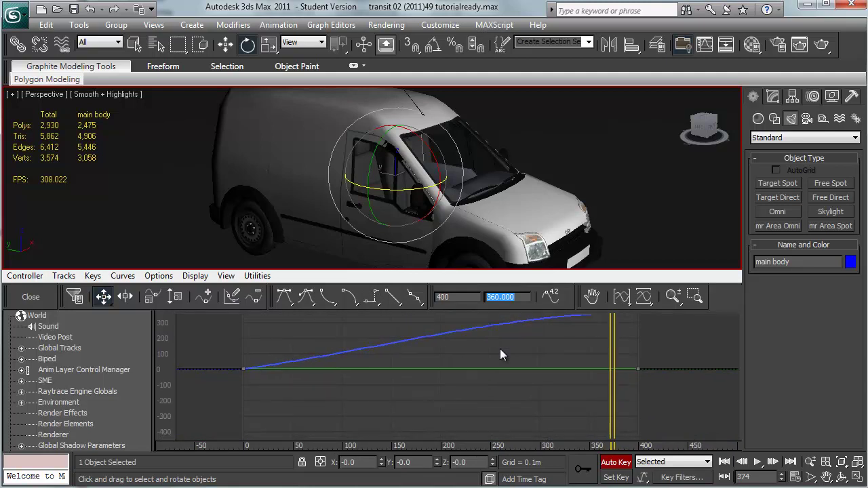
pyautogui.moveTo(500, 349); pyautogui.dragTo(500, 370, button='middle')
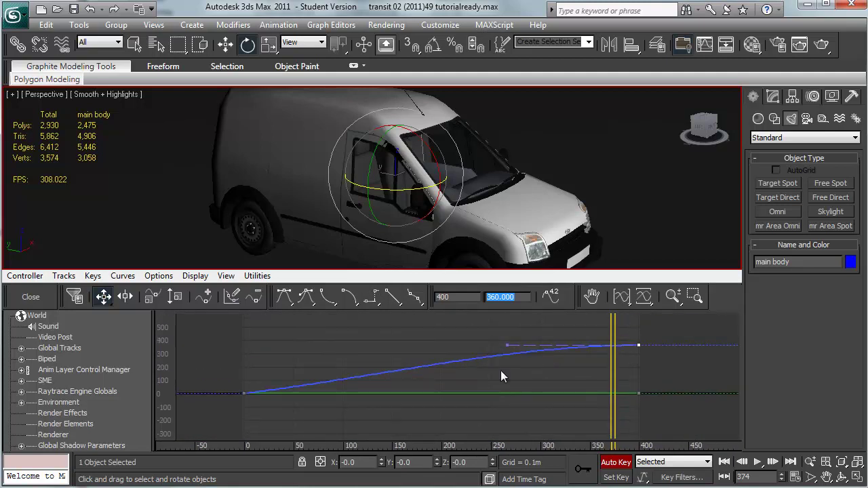
pyautogui.keyDown('alt'); pyautogui.scroll(3, 500, 370); pyautogui.keyUp('alt')
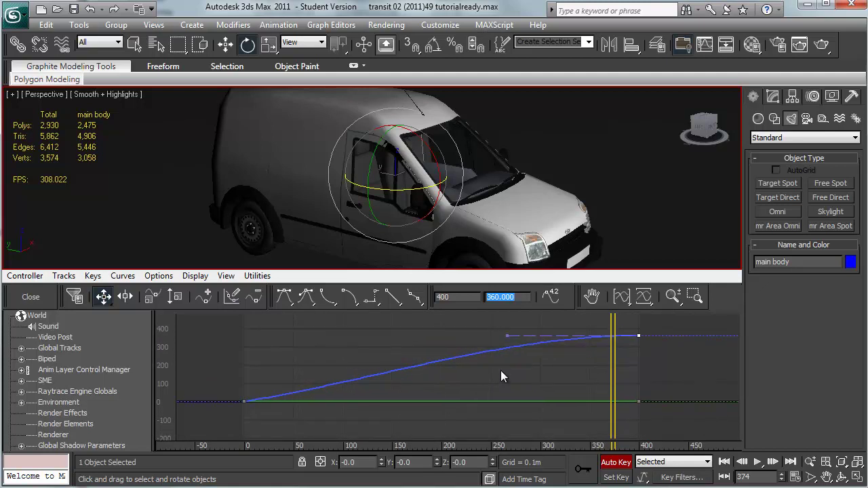
pyautogui.keyDown('ctrl'); pyautogui.scroll(-3, 500, 371); pyautogui.keyUp('ctrl')
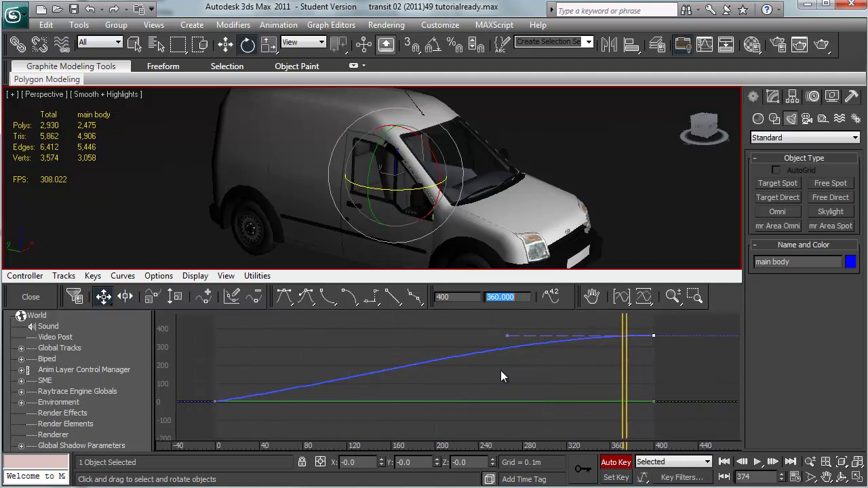
pyautogui.keyDown('ctrl'); pyautogui.scroll(3, 500, 370); pyautogui.keyUp('ctrl')
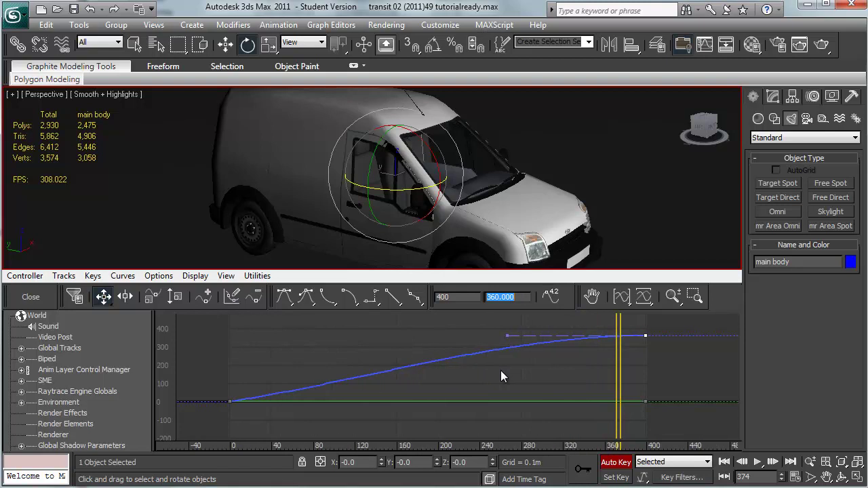
pyautogui.moveTo(500, 371); pyautogui.dragTo(522, 379, button='middle')
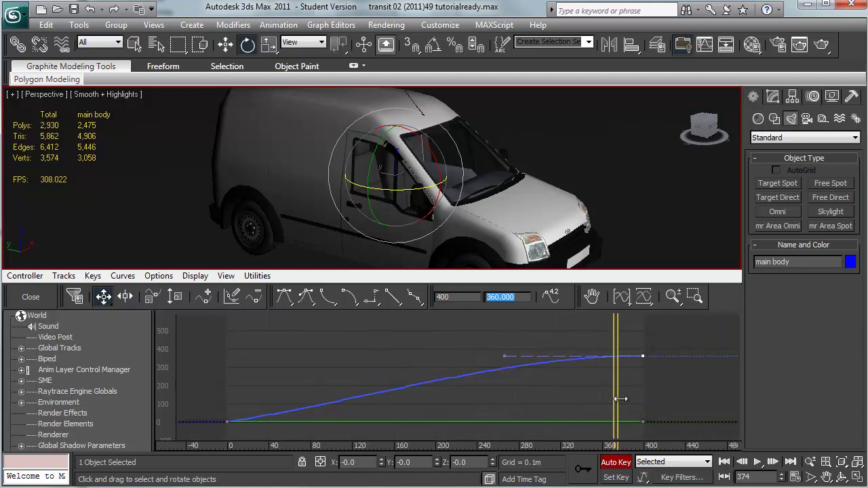
pyautogui.moveTo(618, 397); pyautogui.dragTo(227, 411)
pyautogui.click(615, 462)
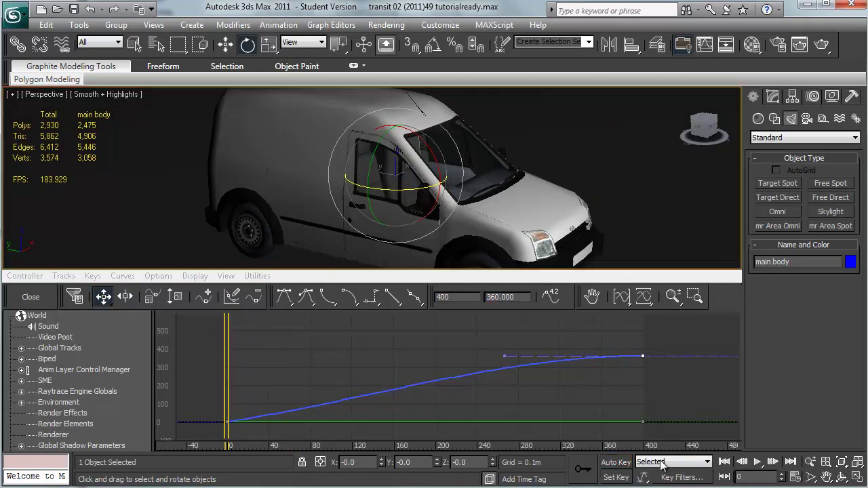
pyautogui.click(758, 462)
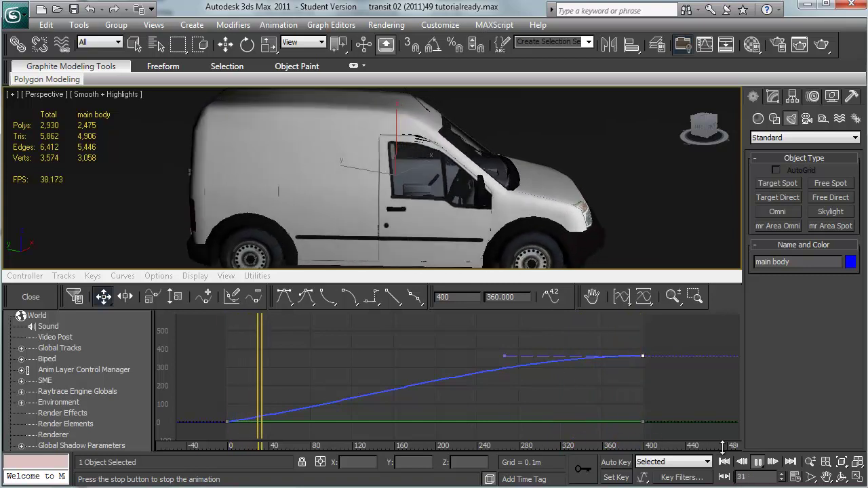
# - Select the van's rotation keys, set their tangents to linear, and scrub to check
pyautogui.click(758, 462)
pyautogui.press('e')
pyautogui.click(227, 421)
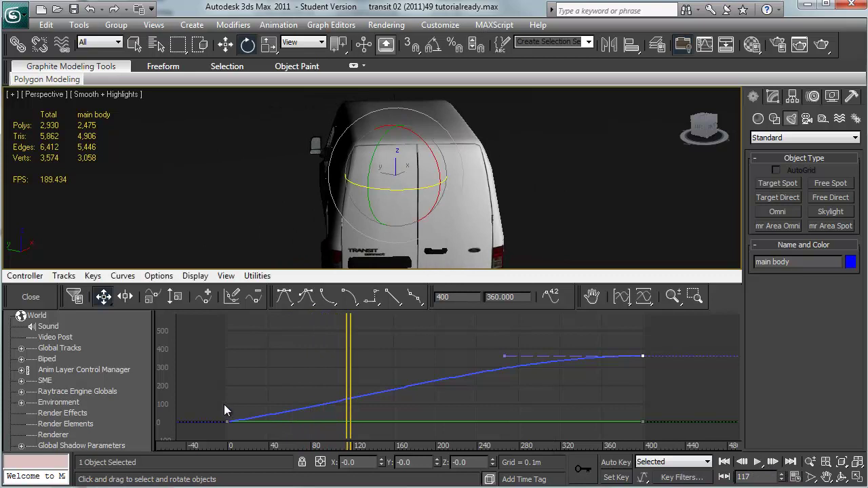
pyautogui.moveTo(668, 375); pyautogui.dragTo(669, 374)
pyautogui.click(393, 299)
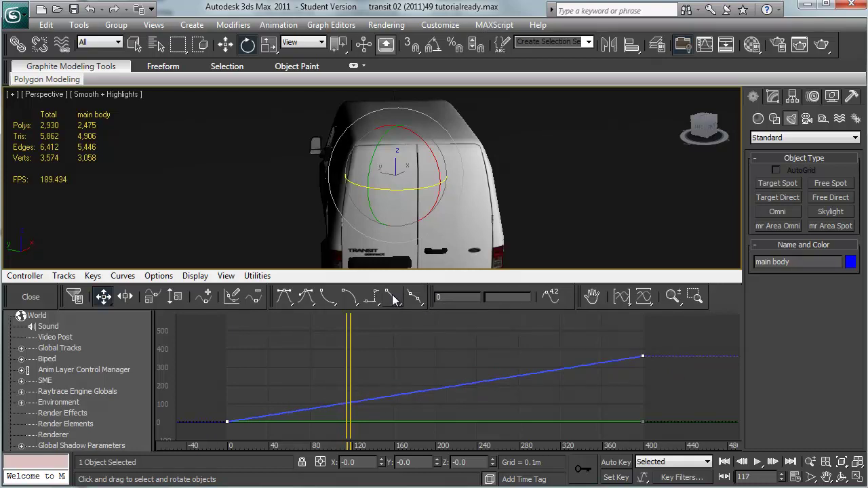
pyautogui.moveTo(352, 384); pyautogui.dragTo(54, 383)
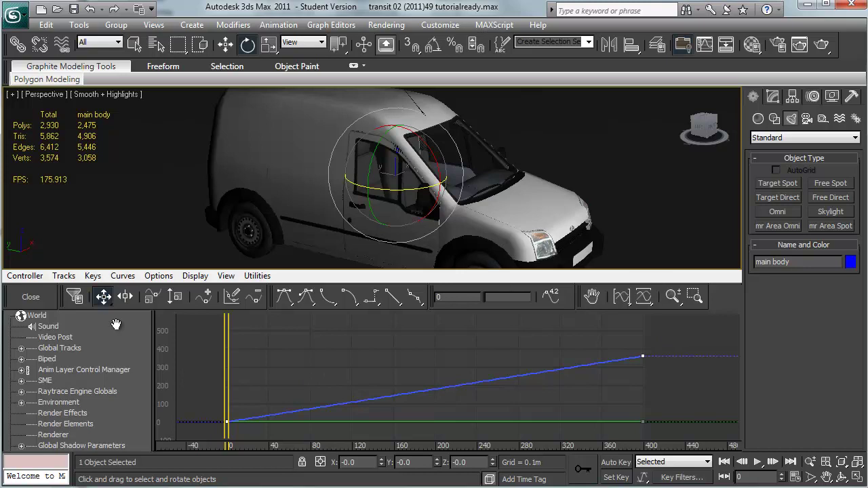
# - In Render Setup's Common tab, choose a custom frame Range ending at frame 399
pyautogui.click(31, 296)
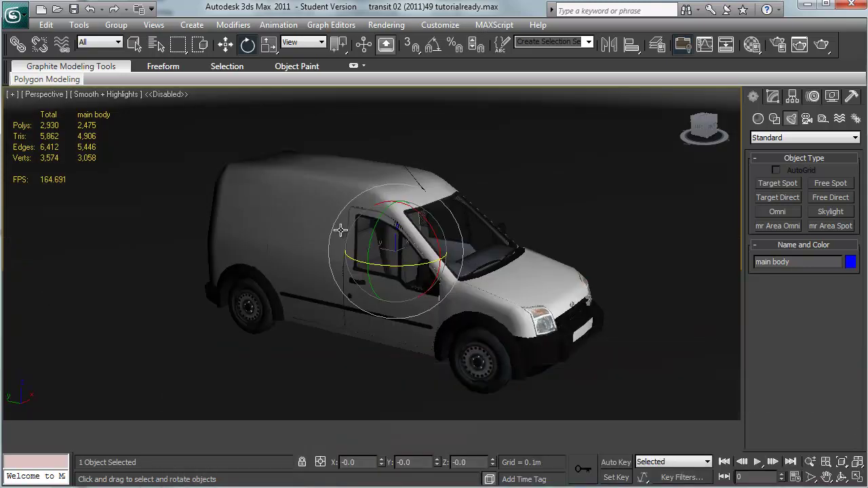
pyautogui.click(392, 25)
pyautogui.click(393, 55)
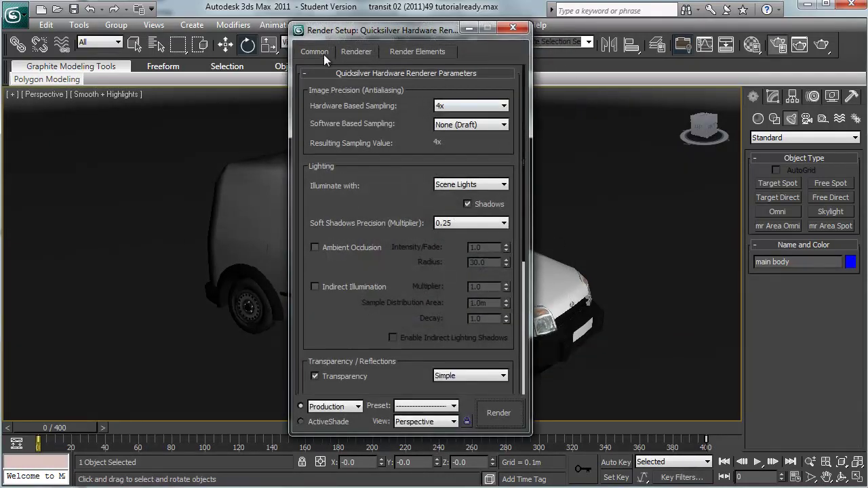
pyautogui.click(322, 52)
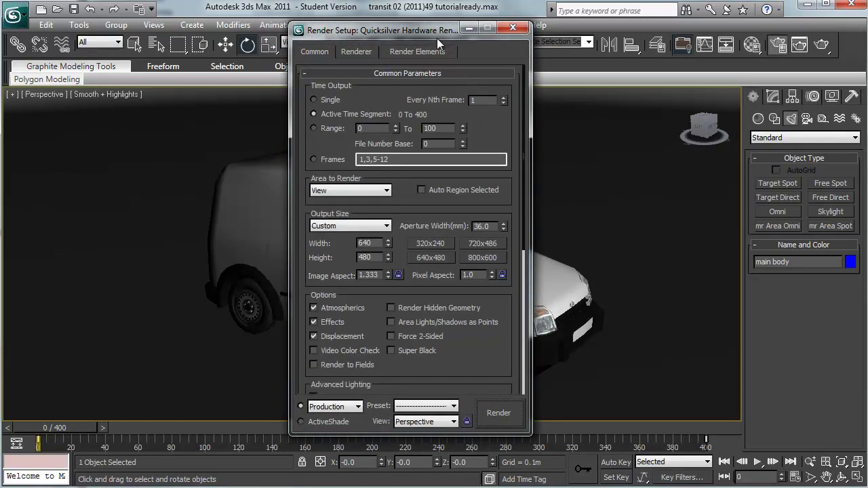
pyautogui.moveTo(464, 37); pyautogui.dragTo(732, 63)
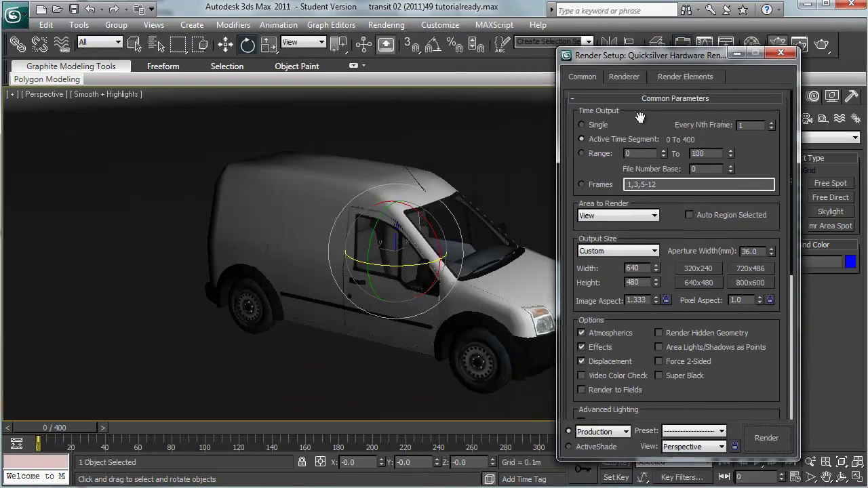
pyautogui.click(583, 125)
pyautogui.click(585, 139)
pyautogui.moveTo(638, 57); pyautogui.dragTo(582, 8)
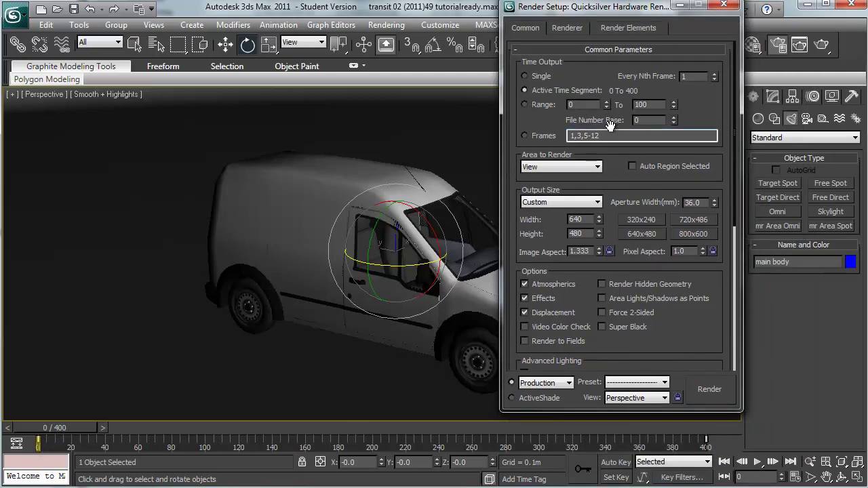
pyautogui.click(530, 104)
pyautogui.doubleClick(644, 104)
pyautogui.write('399')
# - Start the animation render and cancel the missing-output-file warning
pyautogui.click(697, 382)
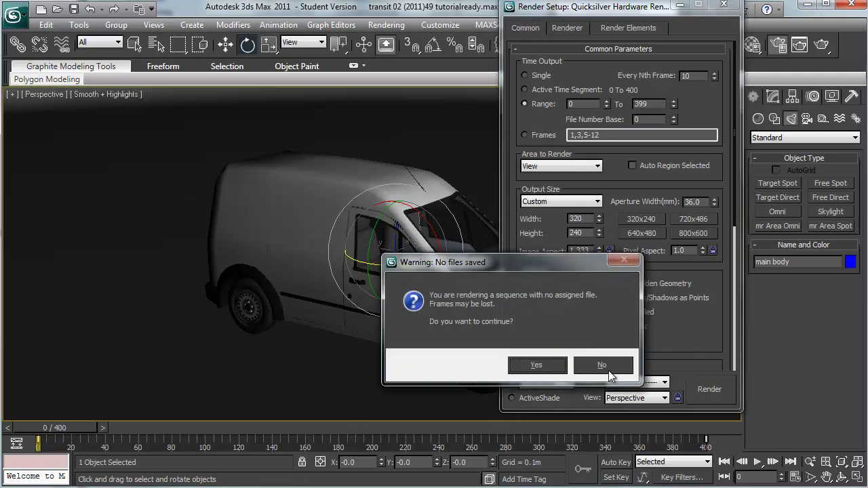
pyautogui.click(605, 365)
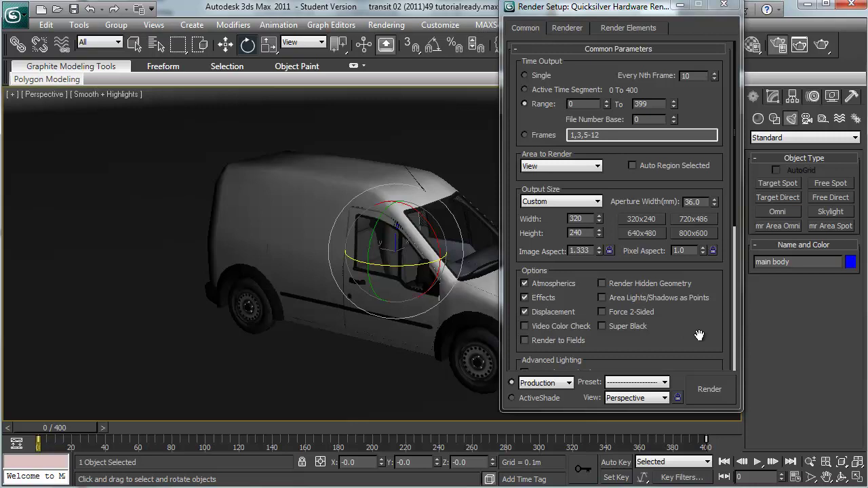
pyautogui.moveTo(699, 335); pyautogui.dragTo(639, 81)
pyautogui.moveTo(603, 199); pyautogui.dragTo(604, 186)
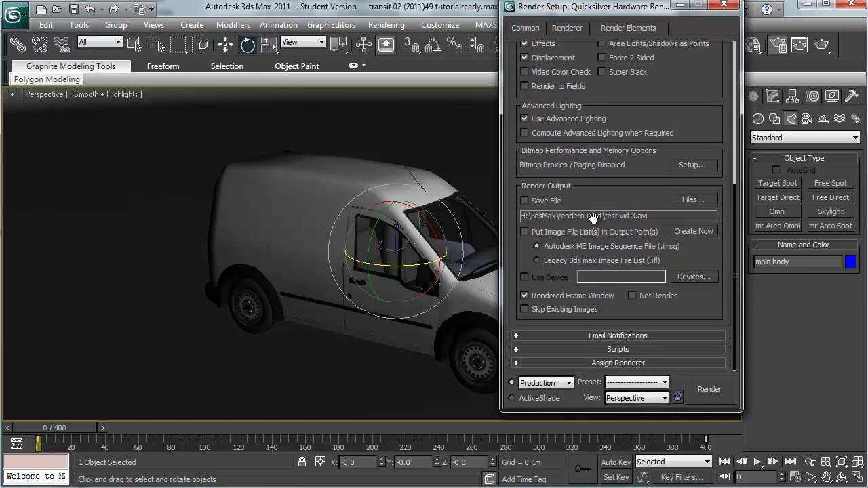
# - Set render output to test vid 4.avi (AVI) in 07 - transit van\renders, then save the scene
pyautogui.click(688, 198)
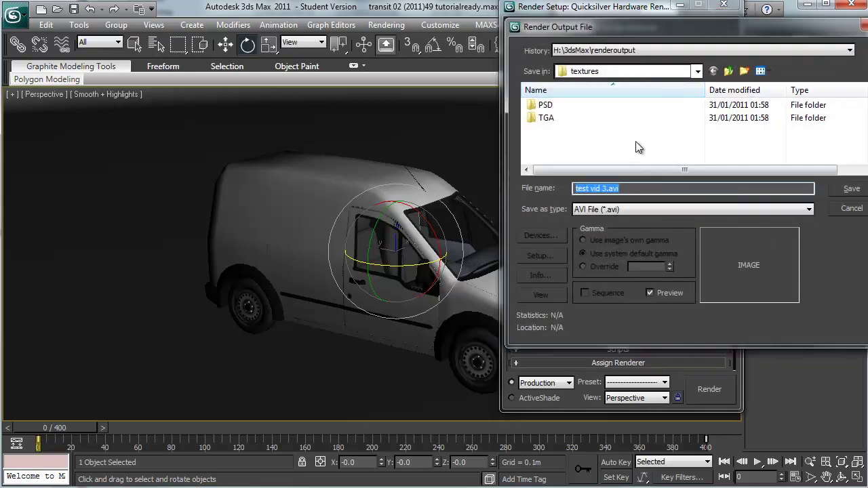
pyautogui.click(730, 72)
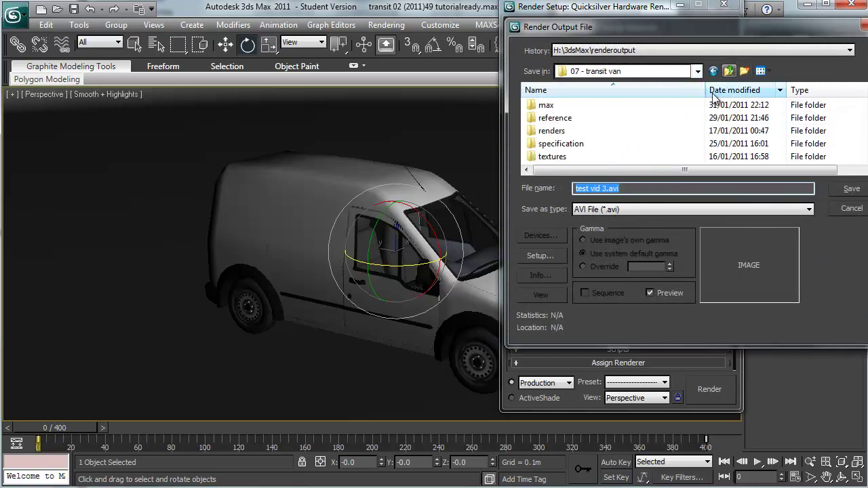
pyautogui.doubleClick(566, 131)
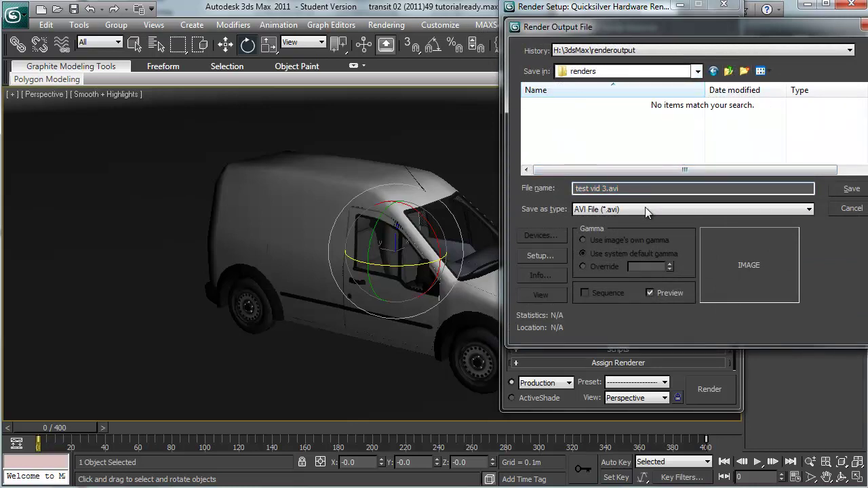
pyautogui.click(682, 184)
pyautogui.press('Left')
pyautogui.press('Left')
pyautogui.press('Left')
pyautogui.press('Left')
pyautogui.press('Left')
pyautogui.write('4')
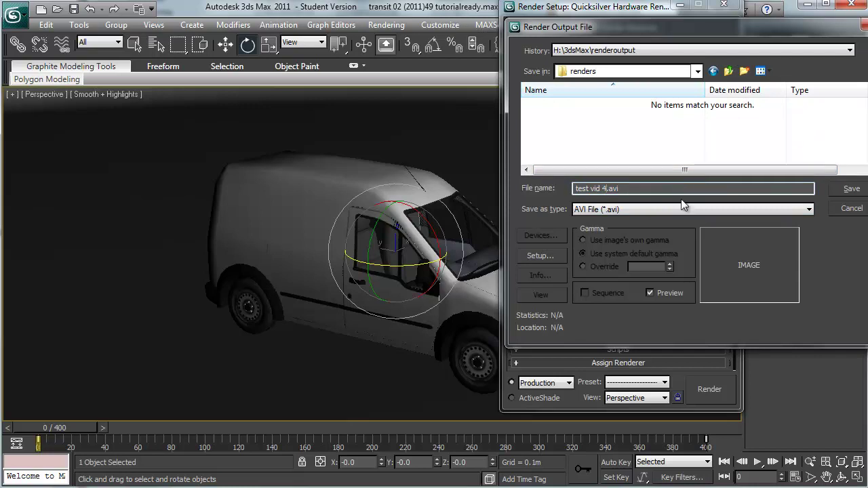
pyautogui.click(683, 208)
pyautogui.click(660, 229)
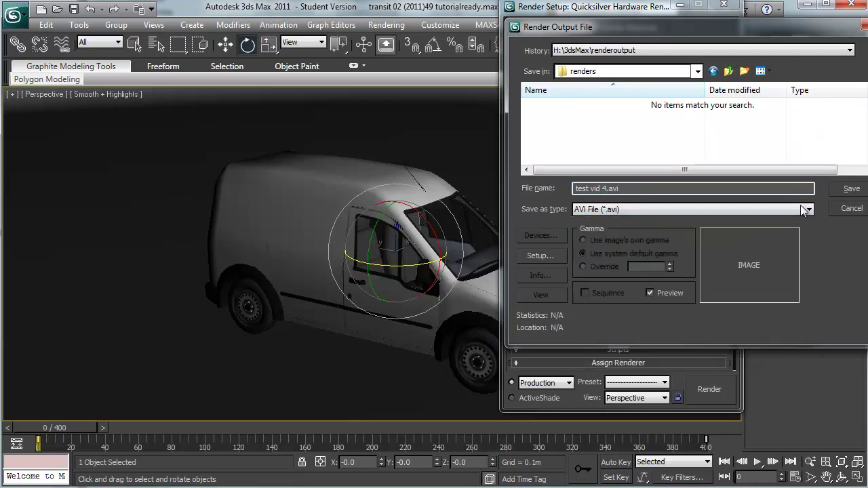
pyautogui.click(850, 189)
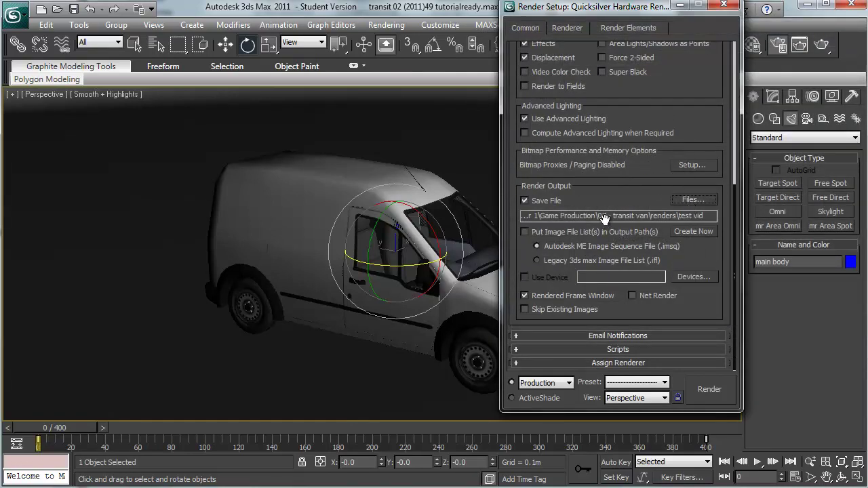
pyautogui.hotkey('ctrl', 's')
# - Keep AVI as the output type for test vid 4.avi and render all 40 frames
pyautogui.click(687, 200)
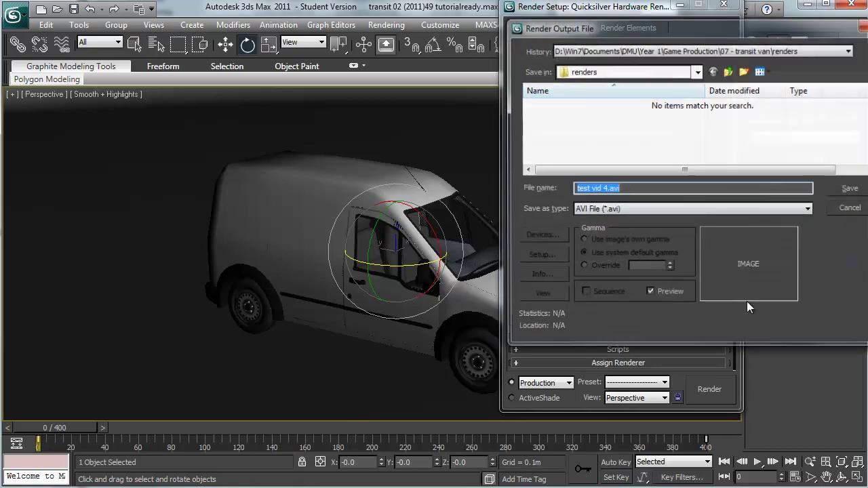
pyautogui.click(809, 211)
pyautogui.press('Escape')
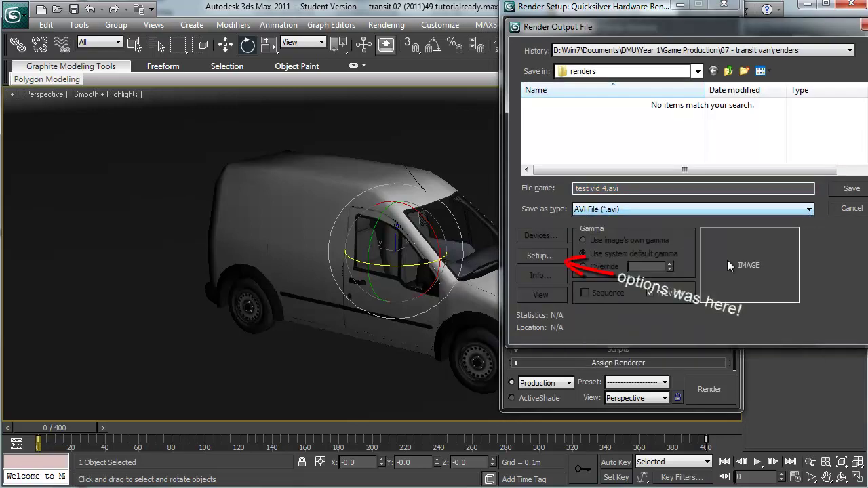
pyautogui.click(851, 190)
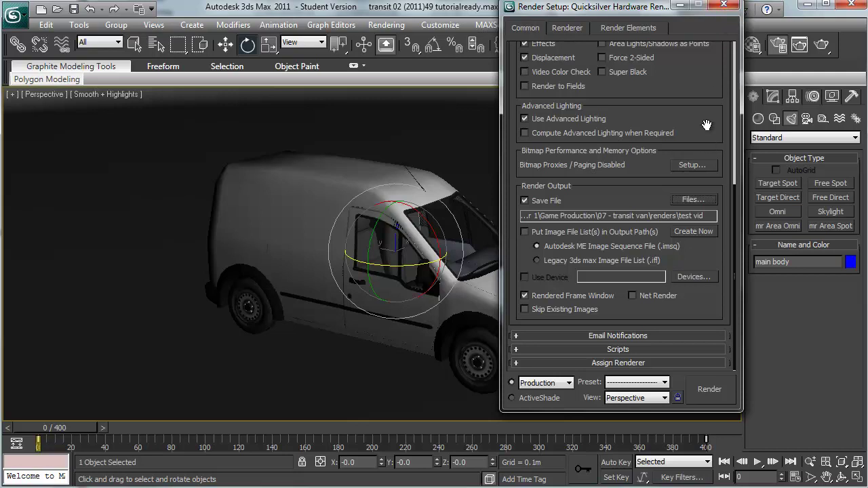
pyautogui.click(708, 389)
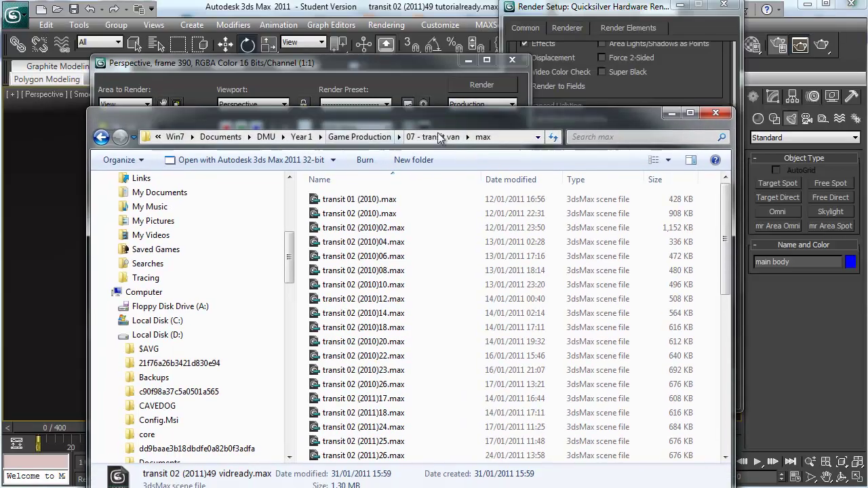
# - Browse to the 07 - transit van\renders folder in Explorer
pyautogui.click(440, 137)
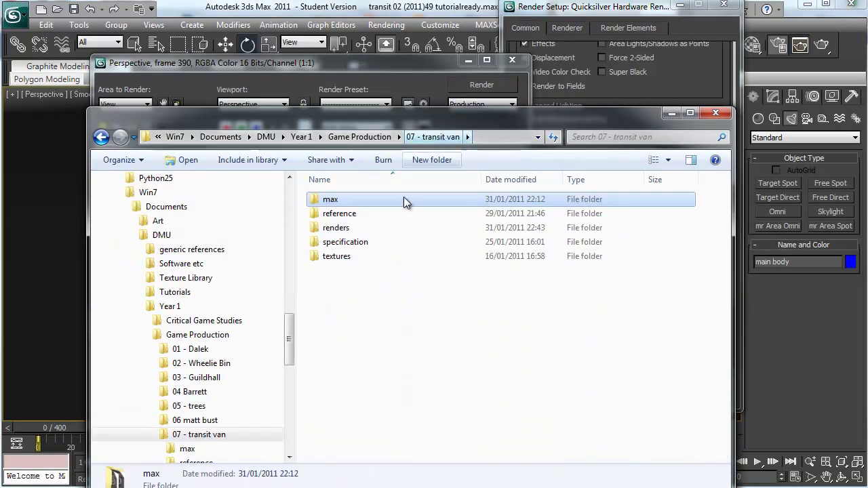
pyautogui.click(364, 257)
pyautogui.doubleClick(364, 256)
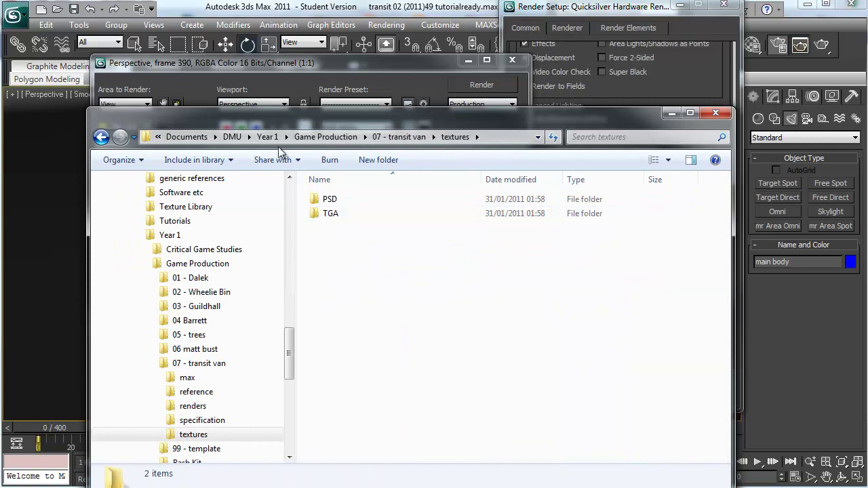
pyautogui.click(434, 137)
pyautogui.doubleClick(339, 228)
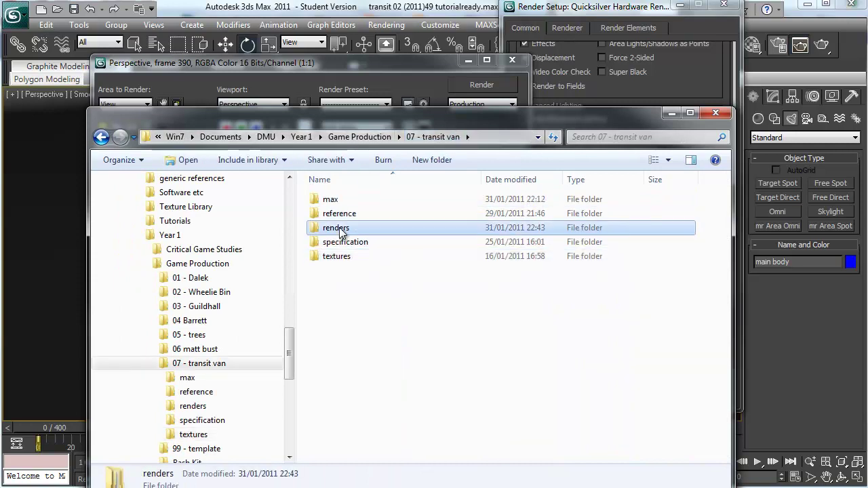
# - Play test vid 4.avi in Media Player to check the turning van
pyautogui.click(615, 215)
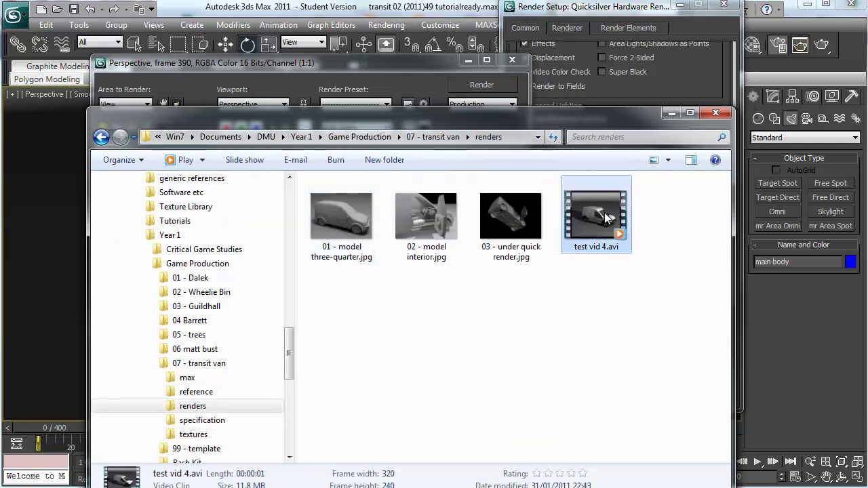
pyautogui.doubleClick(605, 212)
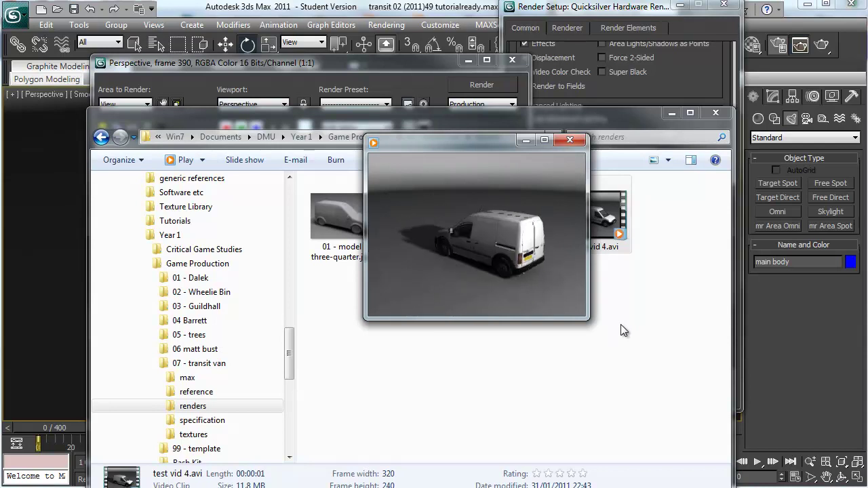
pyautogui.moveTo(556, 202)
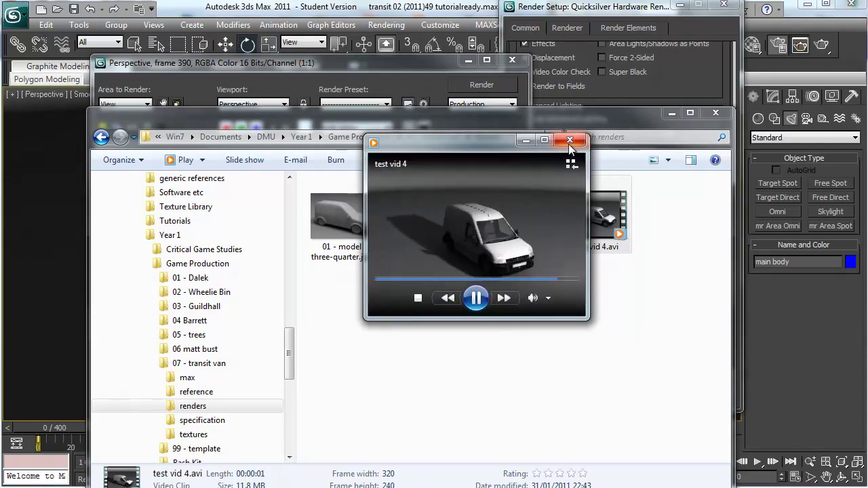
# - Back in 3ds Max, re-render at 800x600 and overwrite test vid 4.avi
pyautogui.click(570, 140)
pyautogui.click(671, 88)
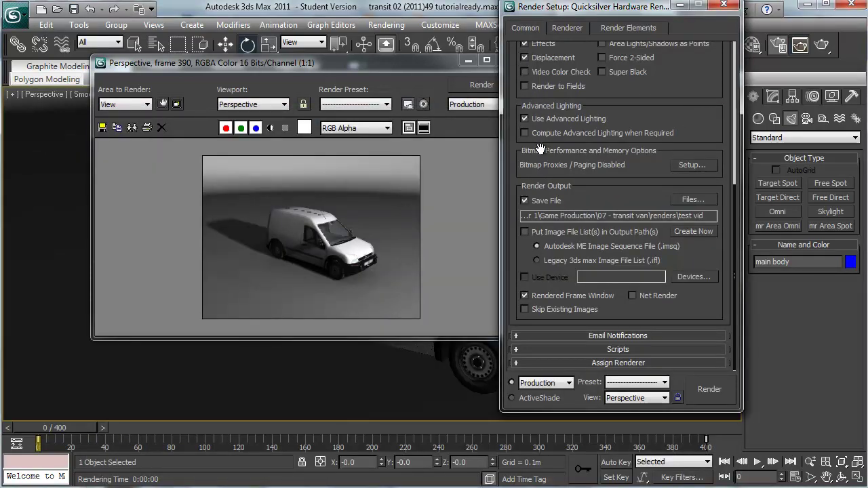
pyautogui.scroll(5, 661, 109)
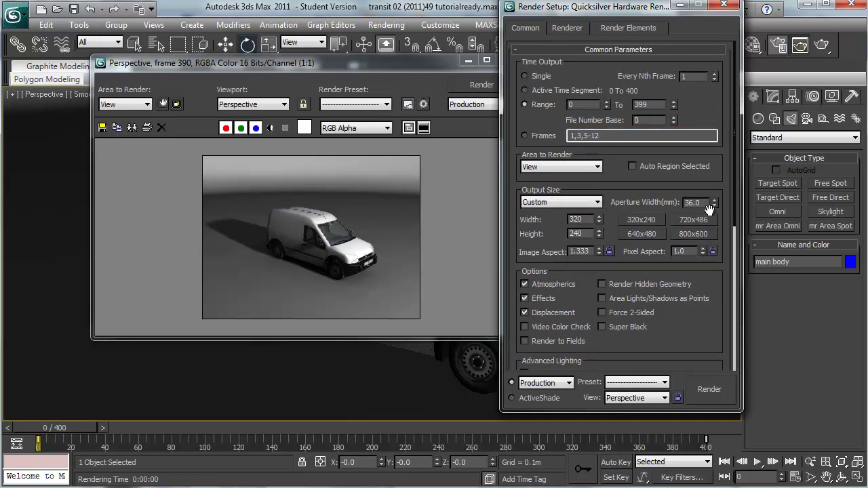
pyautogui.click(693, 234)
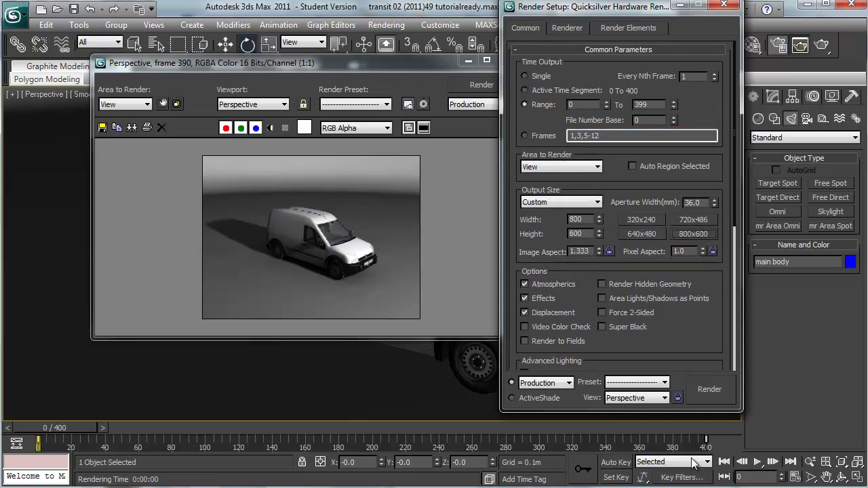
pyautogui.click(712, 390)
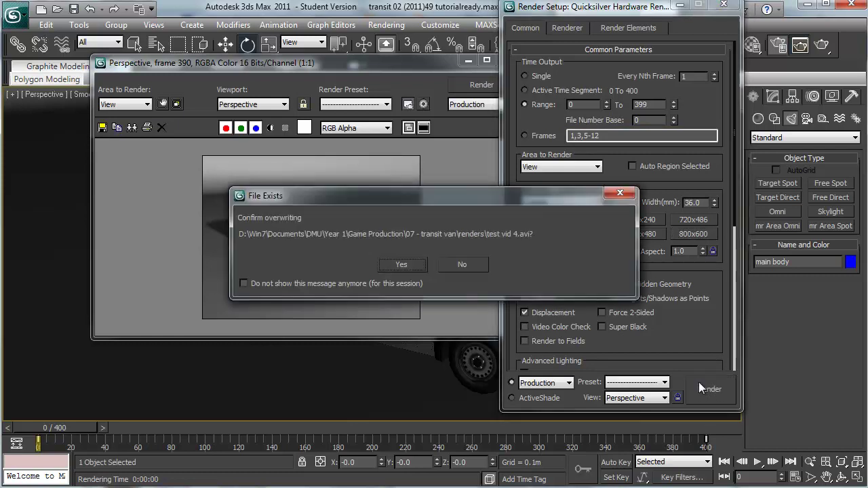
pyautogui.click(402, 264)
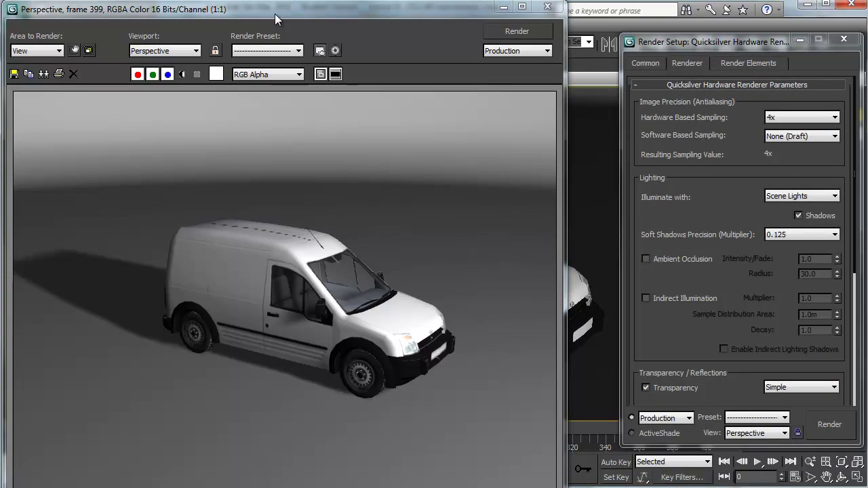
# - Leave the Soft Shadows Precision setting at 0.125 after the render finishes
pyautogui.click(824, 237)
pyautogui.click(798, 234)
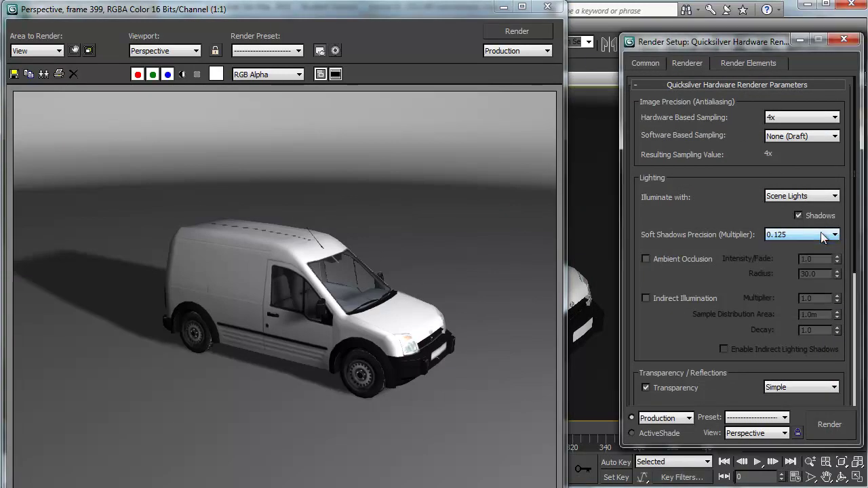